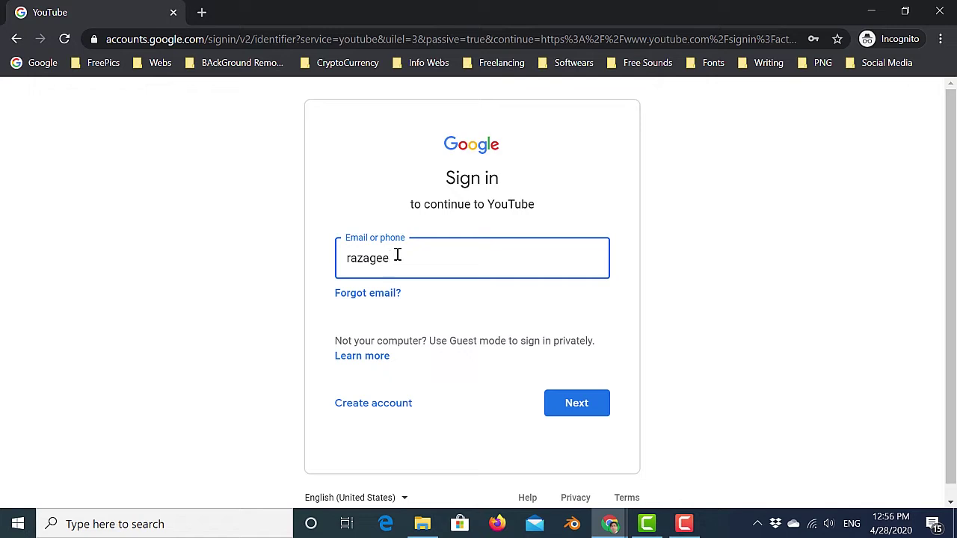
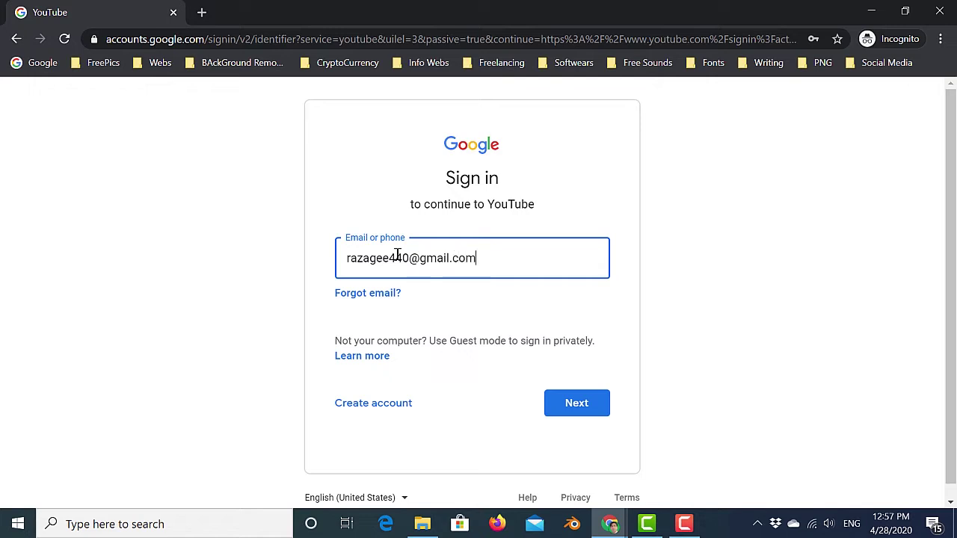
Sign in with the account's e-mail address and password to reach the YouTube home page.
key("Return")
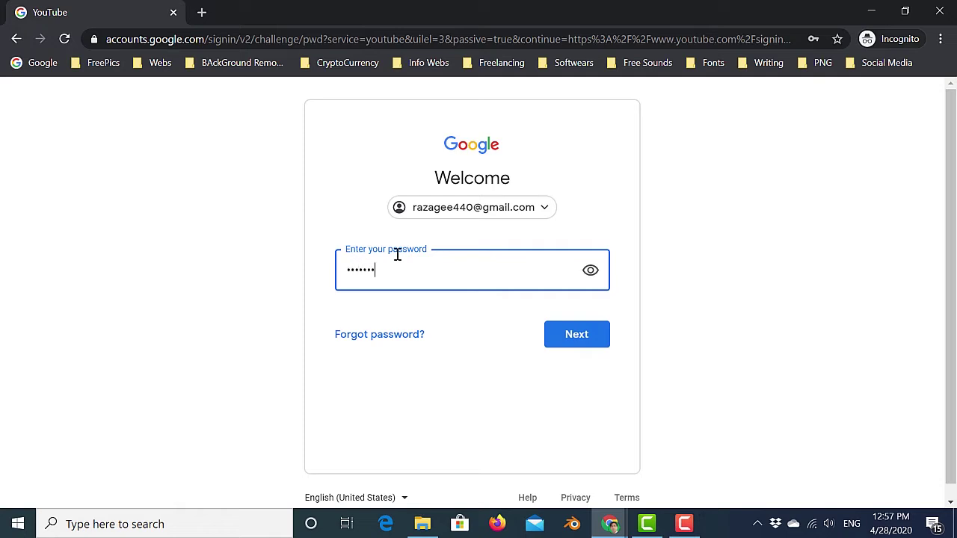
key("Return")
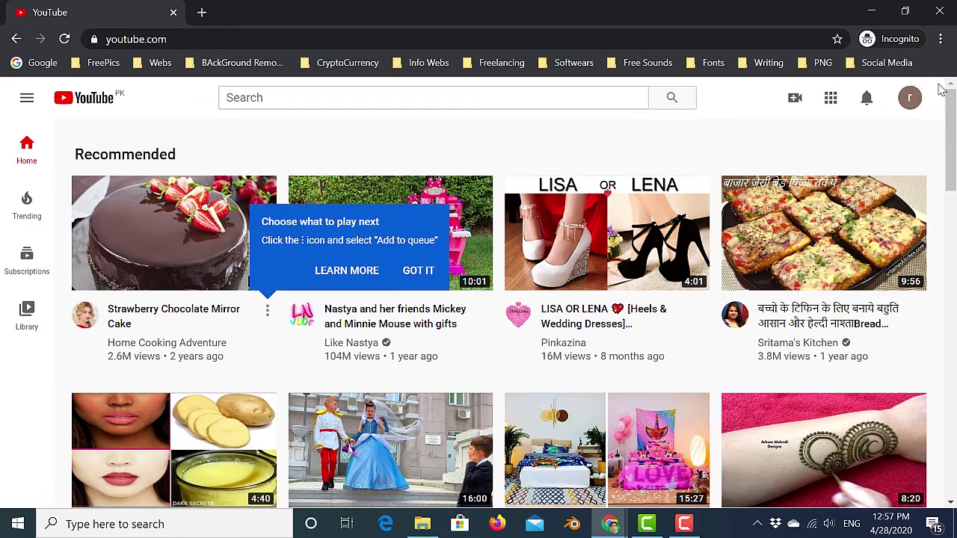
Choose Create a channel from the account avatar menu to bring up 'Your creator journey begins'.
left_click(910, 100)
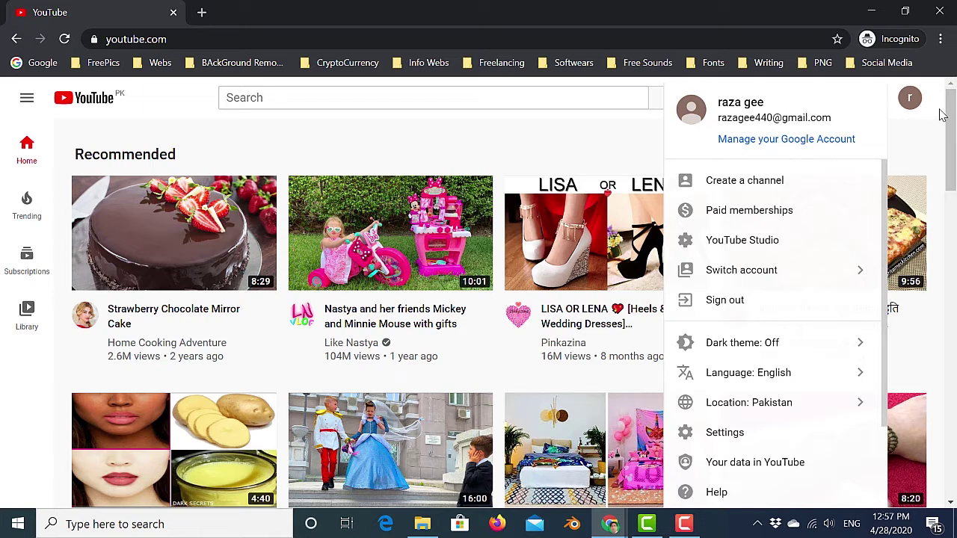
left_click(943, 116)
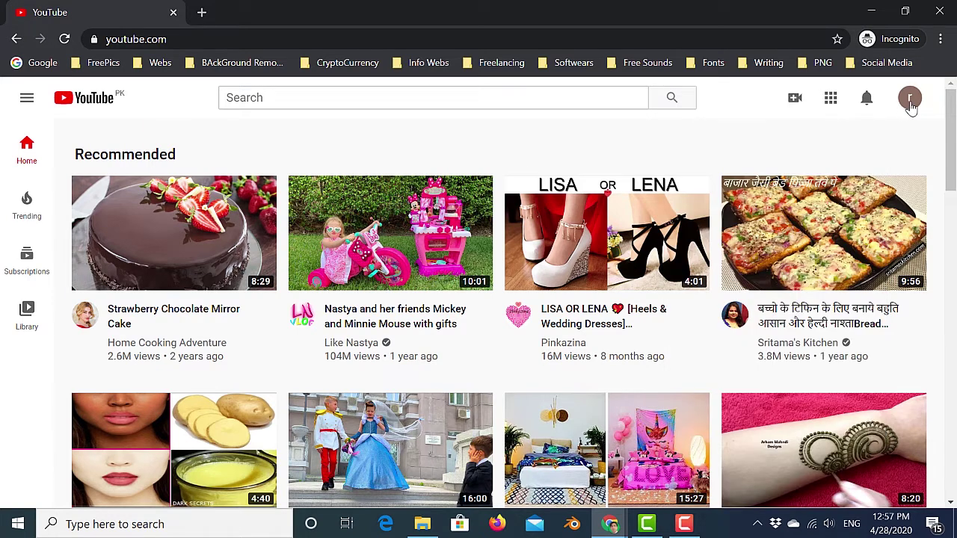
left_click(911, 105)
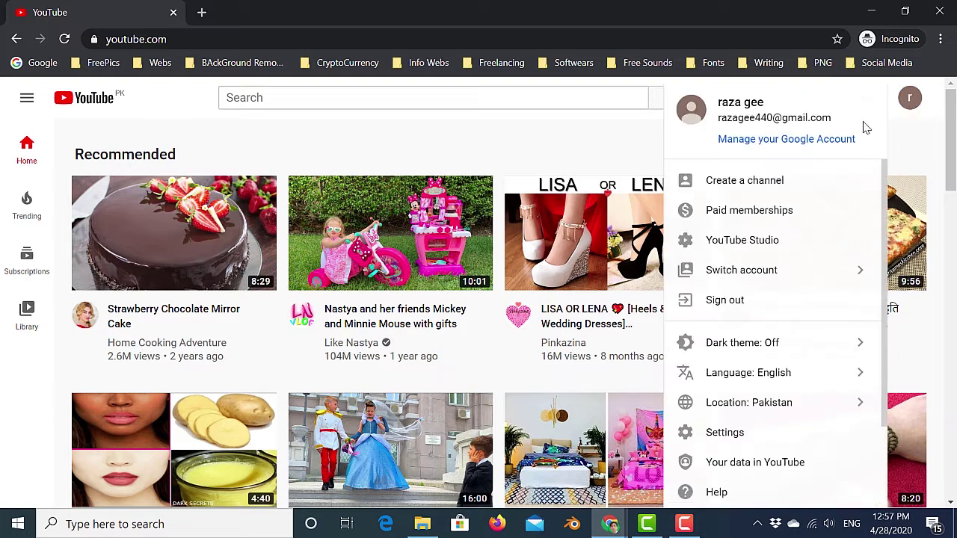
left_click(741, 188)
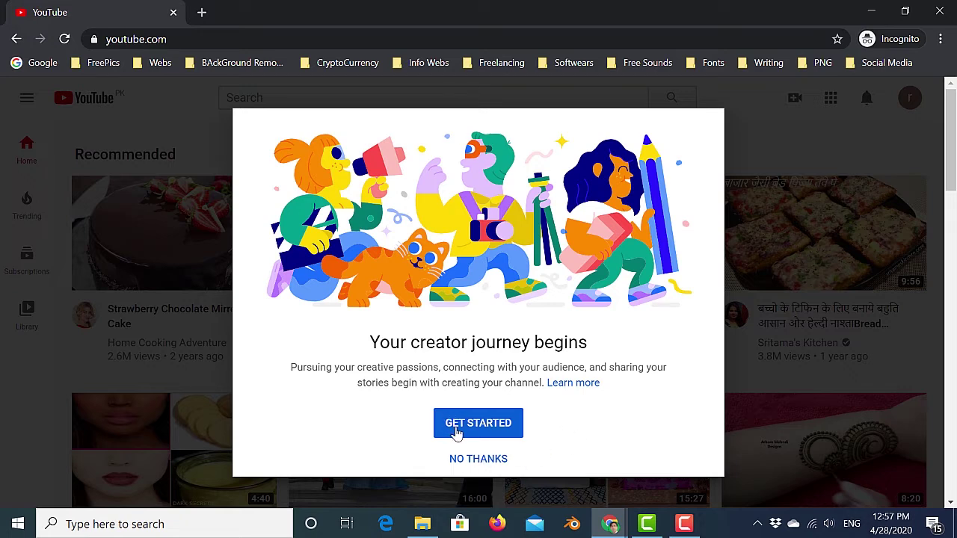
Start channel setup and create the channel with the 'Use your name' option.
left_click(476, 427)
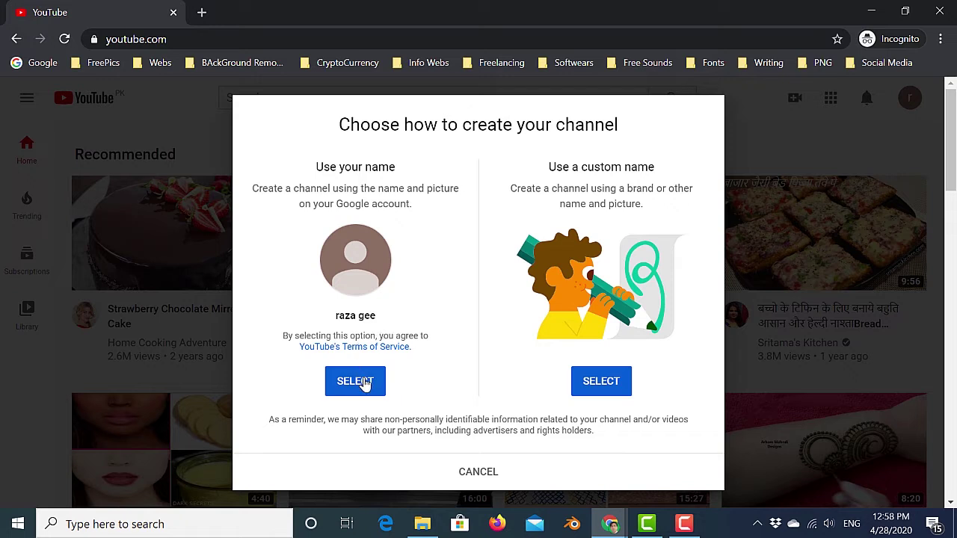
left_click(353, 382)
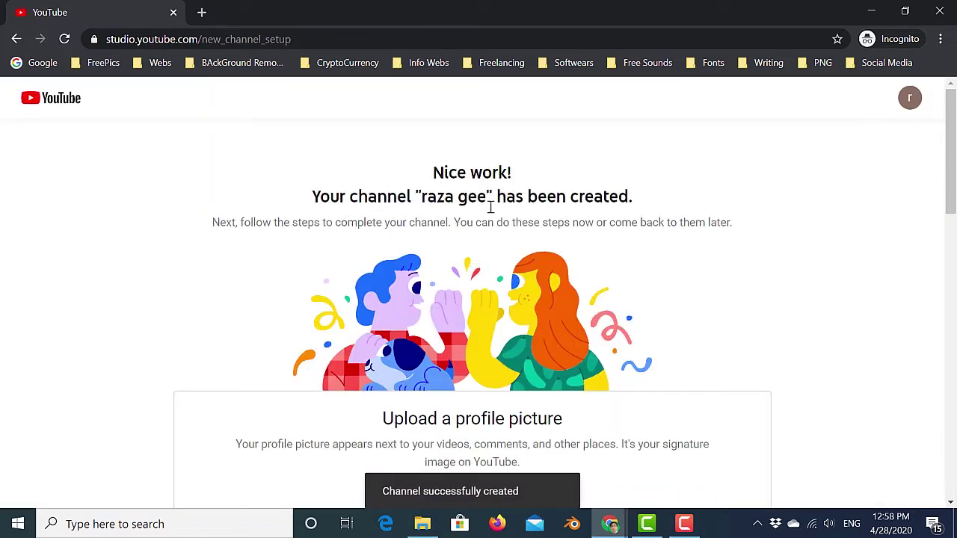
Upload the Mytechplus logo image file as the new channel's profile picture.
scroll(727, 218, "down", 2)
scroll(727, 218, "down", 1)
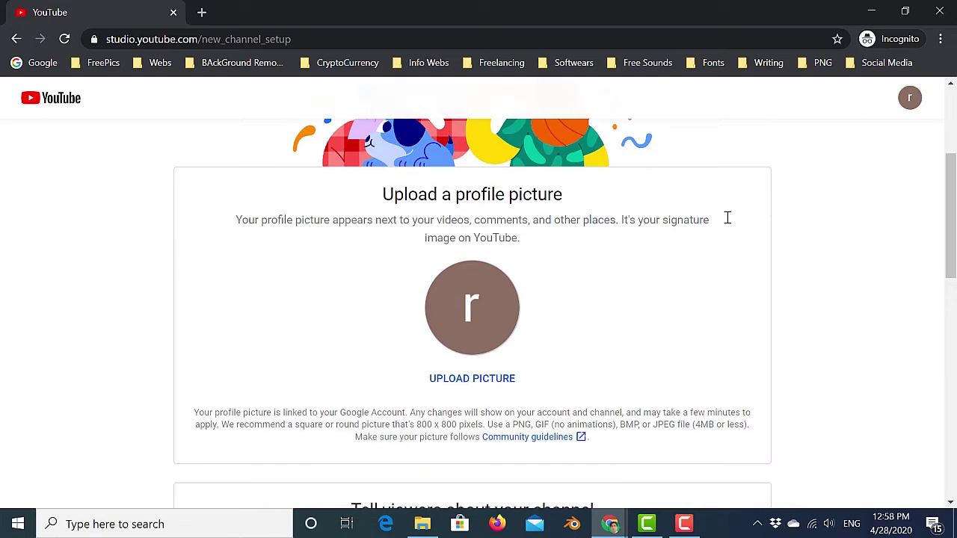
scroll(727, 218, "up", 3)
scroll(727, 218, "down", 1)
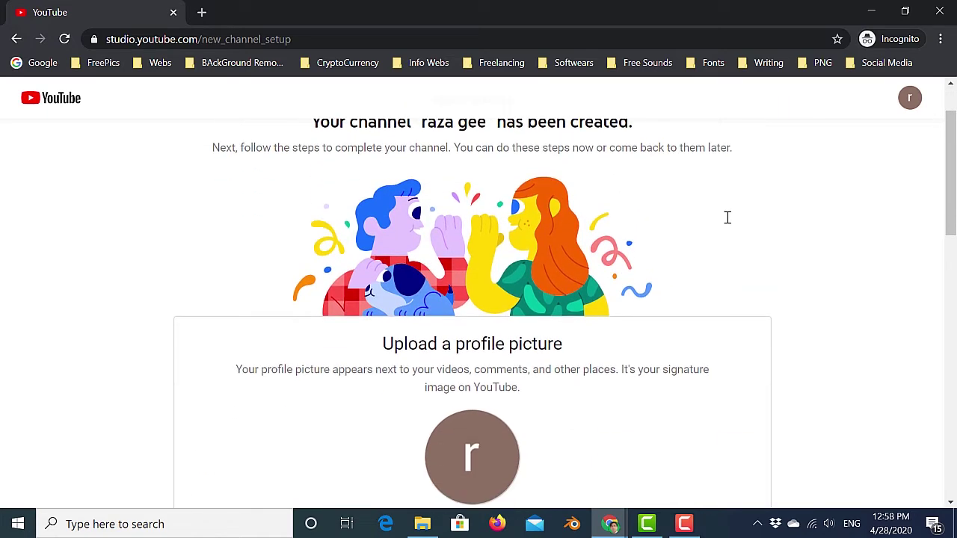
scroll(727, 218, "down", 1)
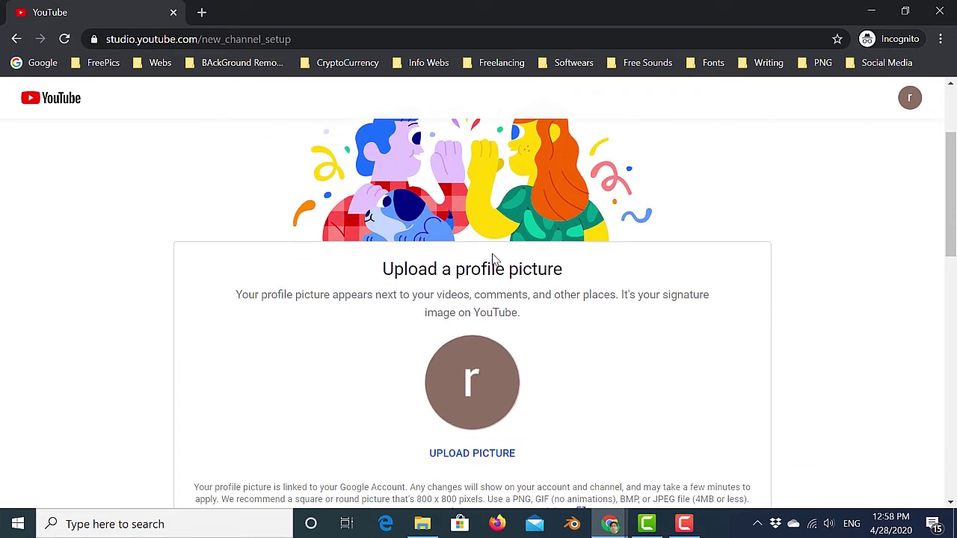
scroll(496, 312, "down", 1)
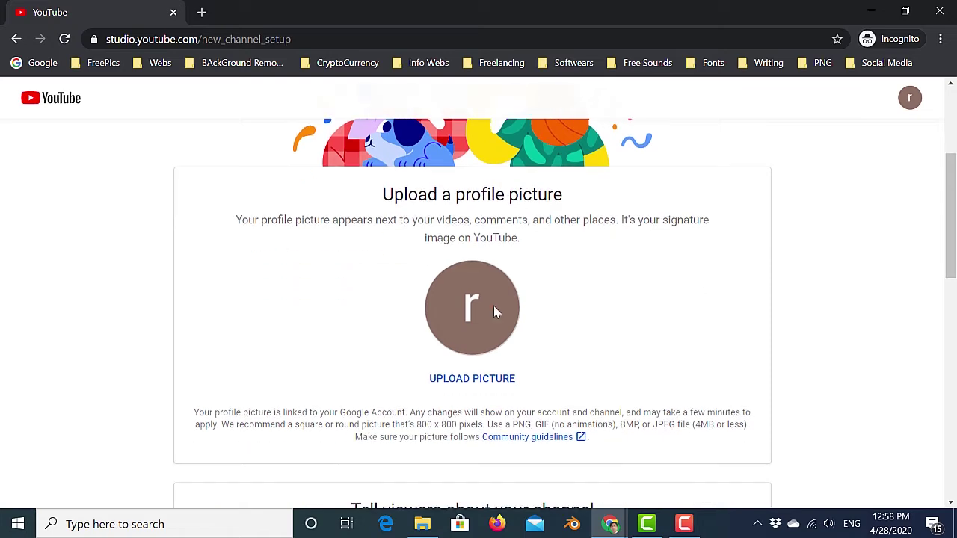
left_click(472, 313)
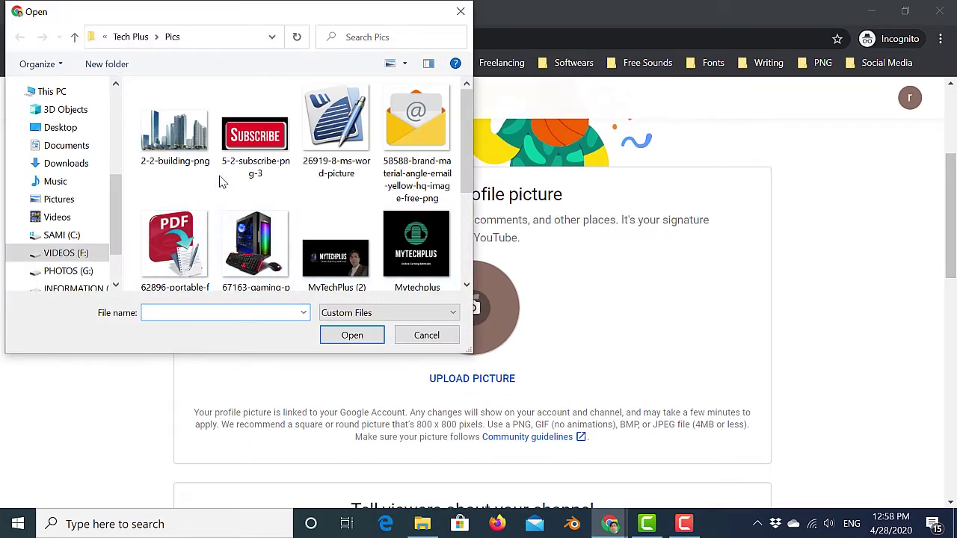
scroll(298, 180, "down", 2)
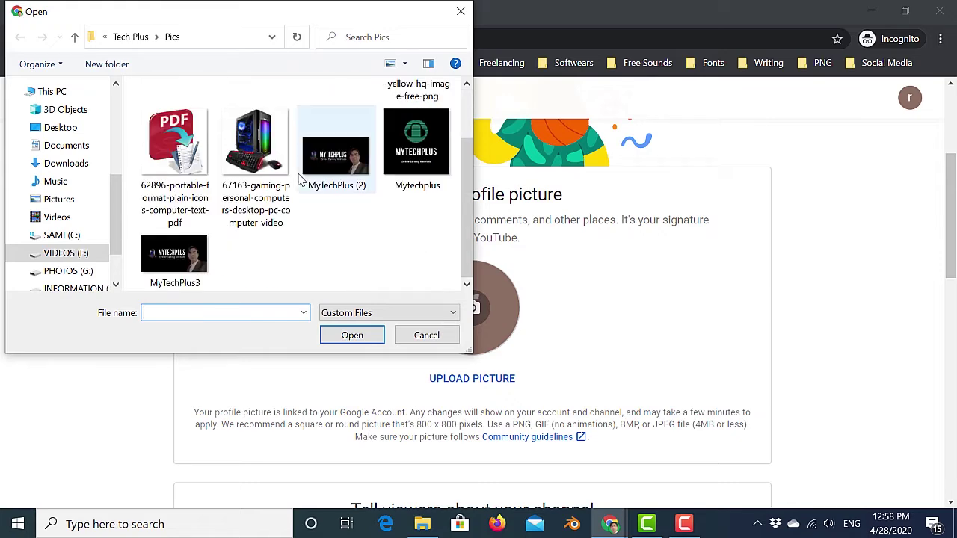
scroll(299, 178, "up", 2)
left_click(424, 238)
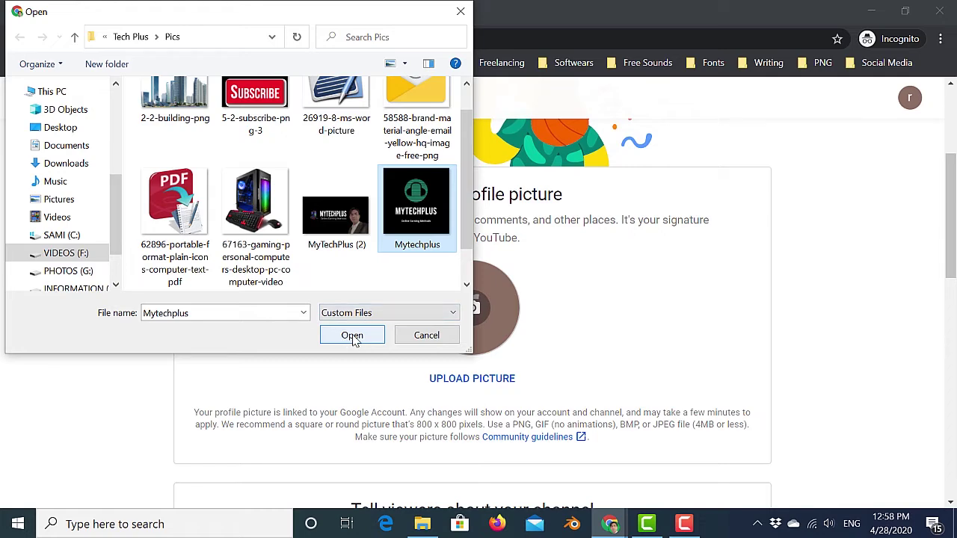
left_click(352, 336)
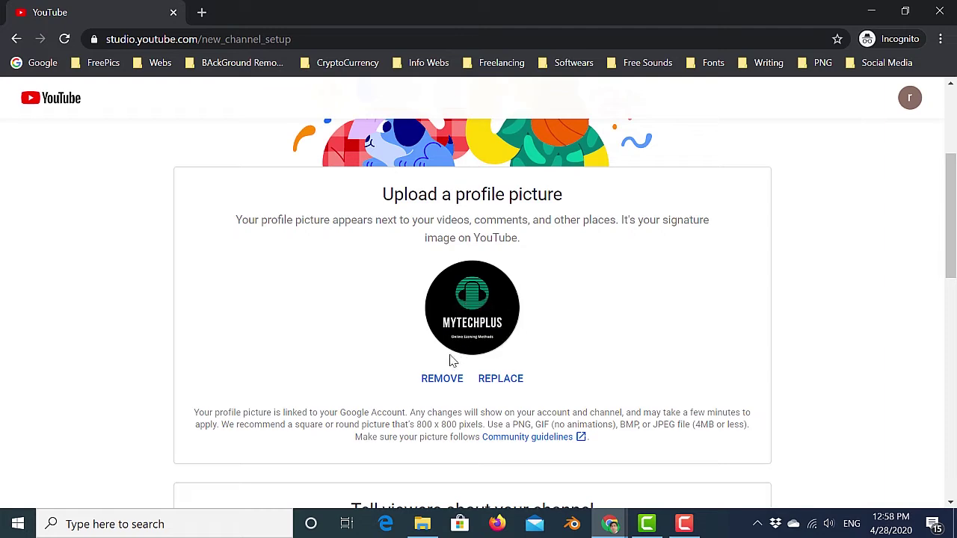
scroll(637, 313, "down", 2)
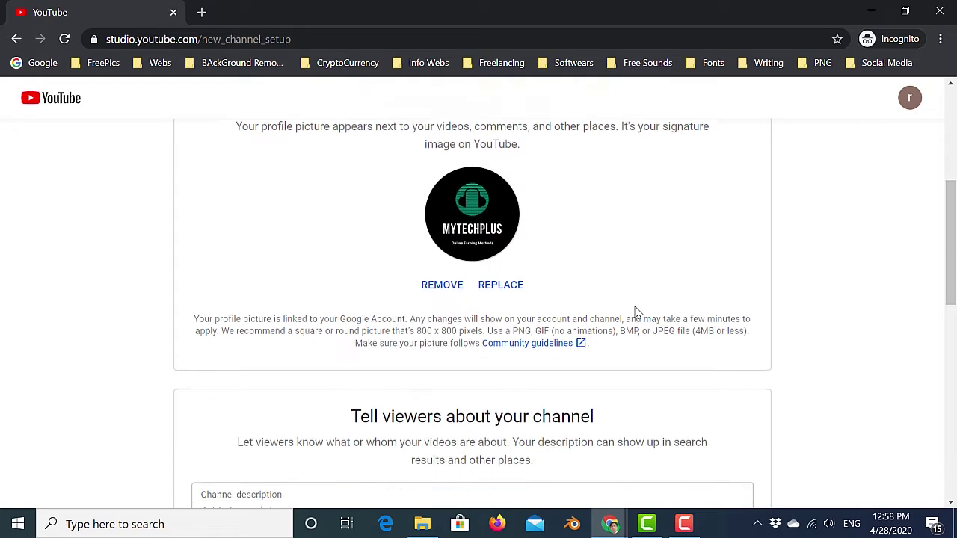
Enter the channel description 'I am going to talk about Latest news in this channel.'.
scroll(563, 269, "up", 2)
scroll(636, 271, "down", 2)
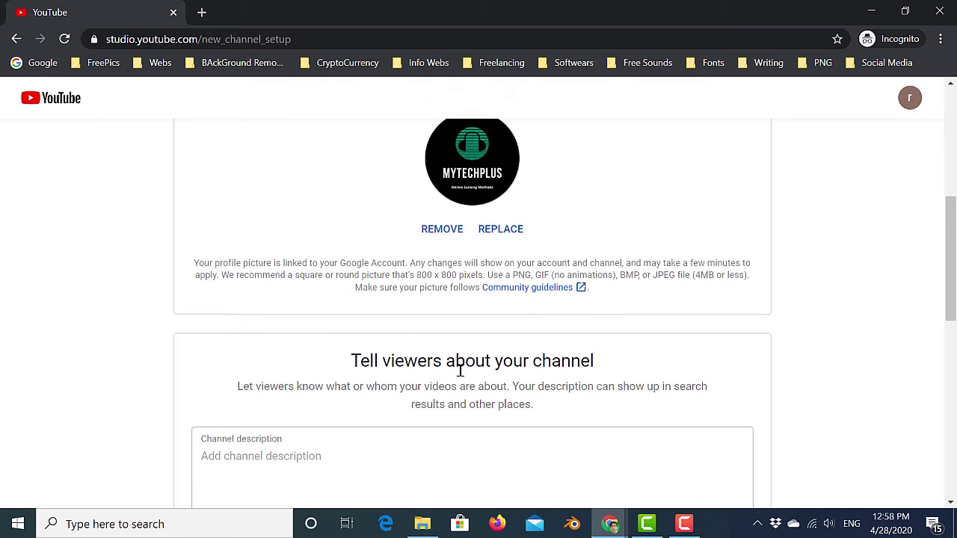
scroll(480, 368, "down", 2)
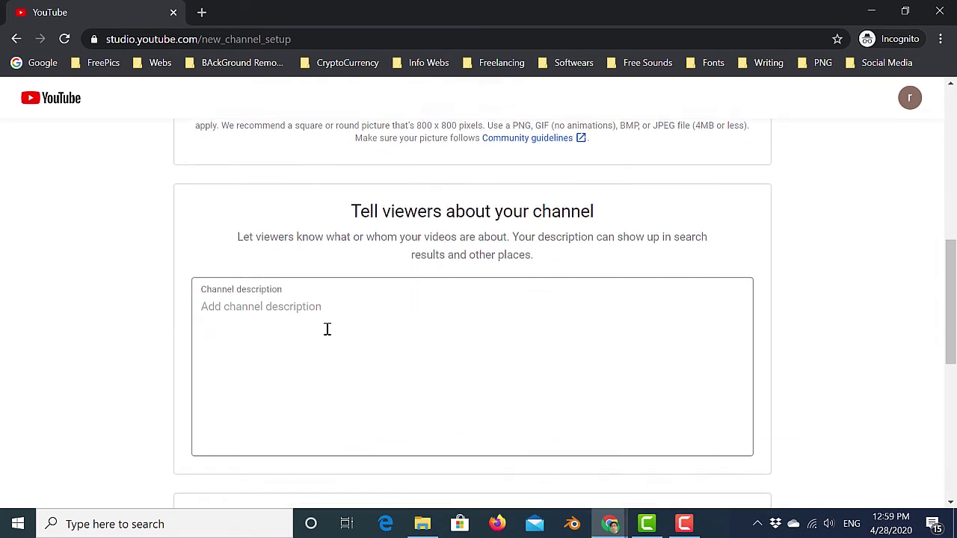
left_click(232, 306)
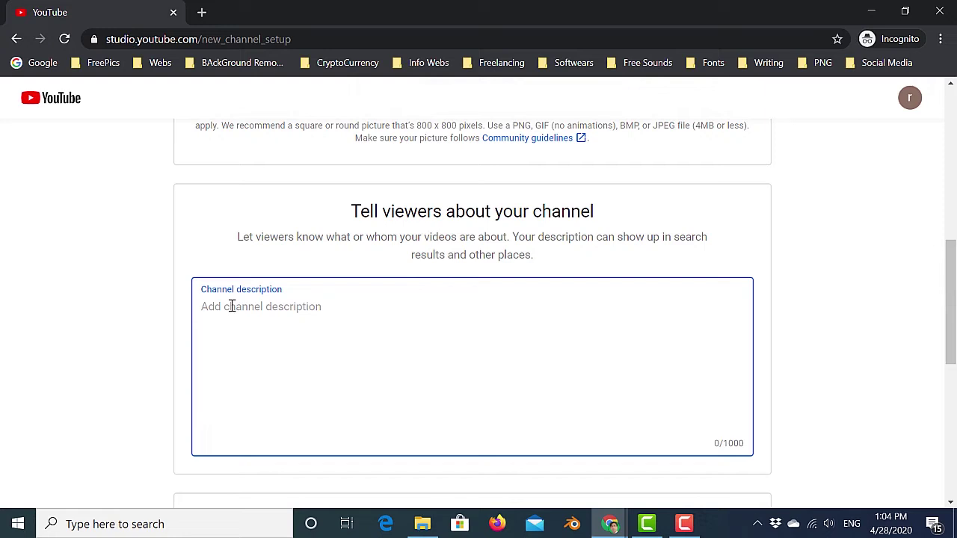
type("I am goin")
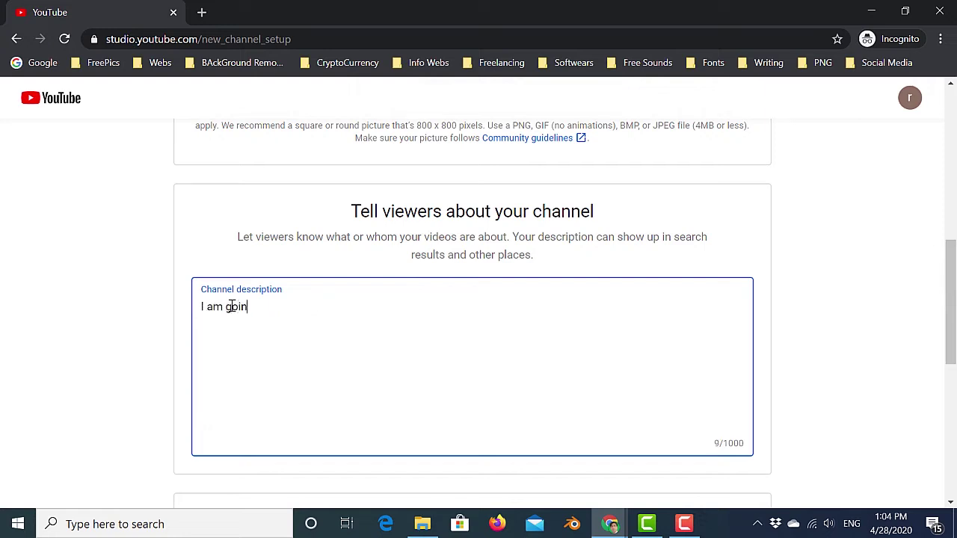
type("g to talk about Lates")
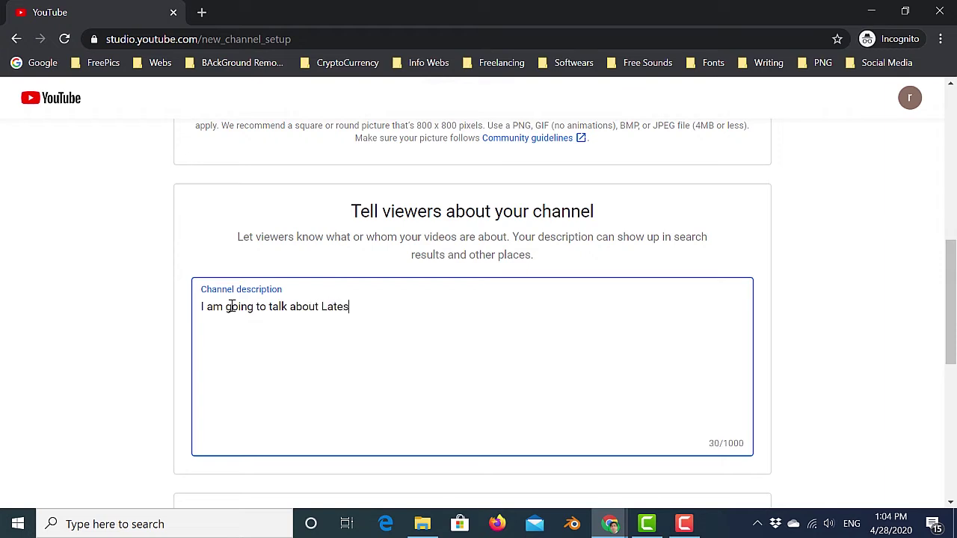
type("t news in this channel.")
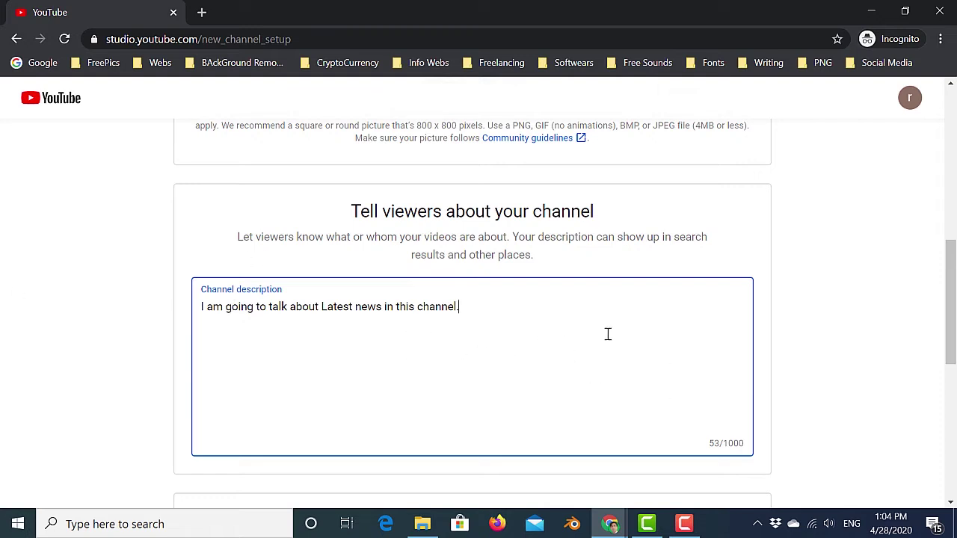
scroll(650, 357, "down", 2)
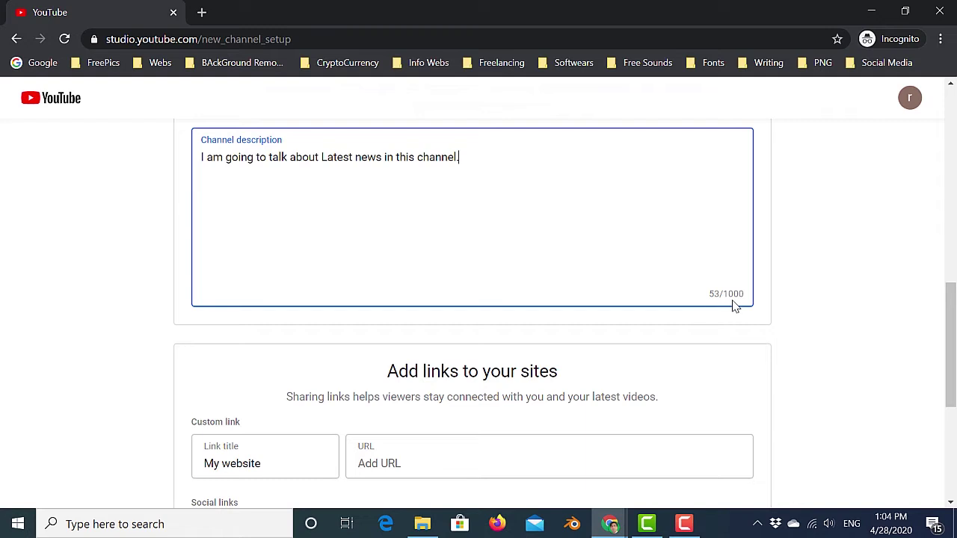
scroll(470, 218, "up", 1)
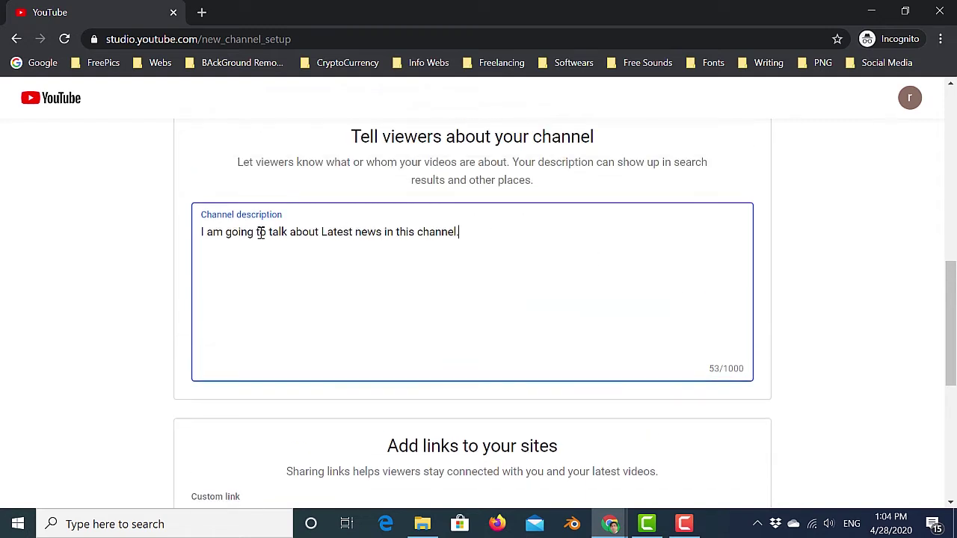
scroll(449, 284, "down", 1)
scroll(449, 297, "down", 1)
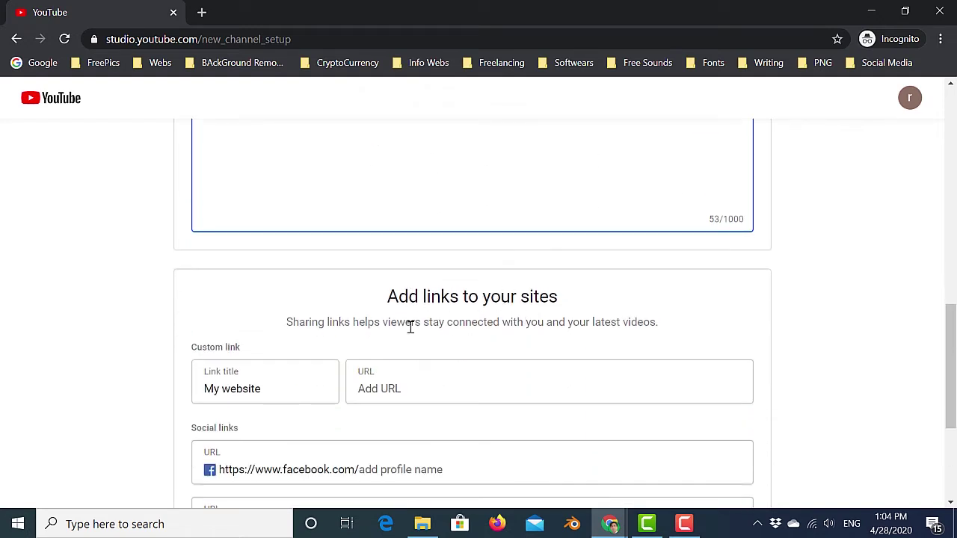
scroll(381, 326, "down", 1)
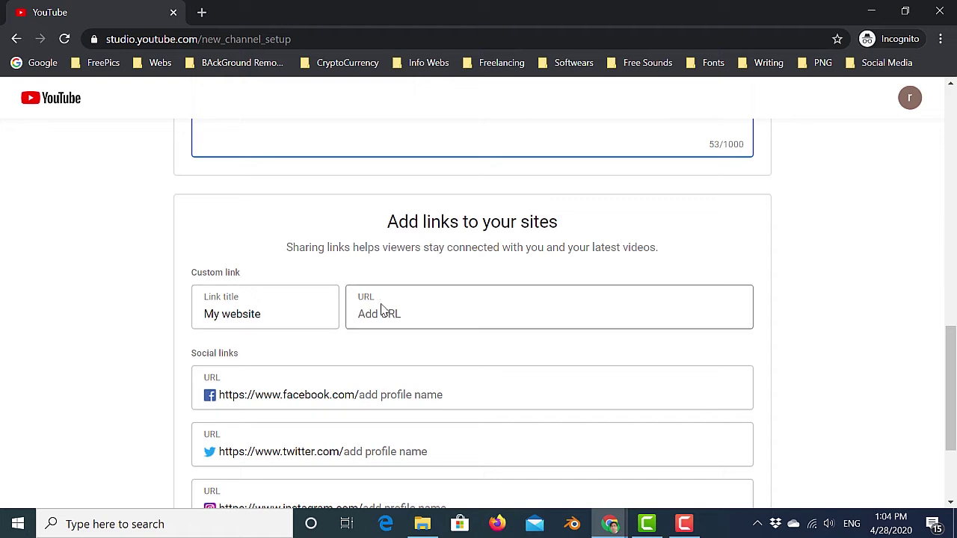
scroll(412, 299, "down", 1)
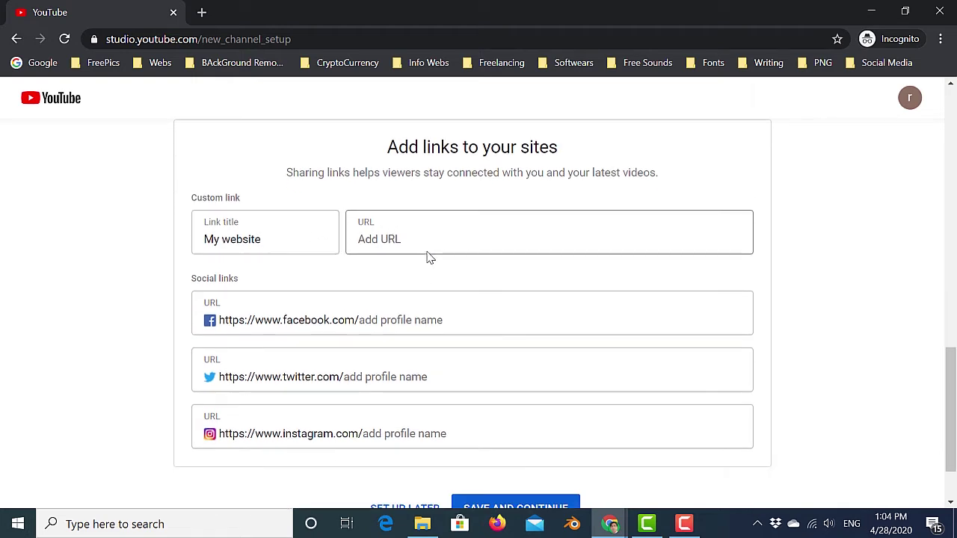
left_click(404, 239)
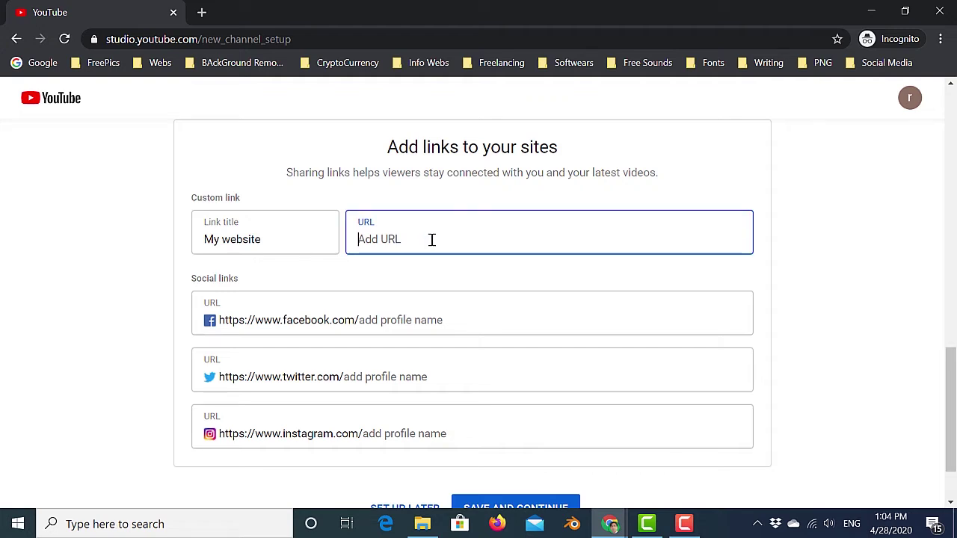
scroll(504, 267, "up", 1)
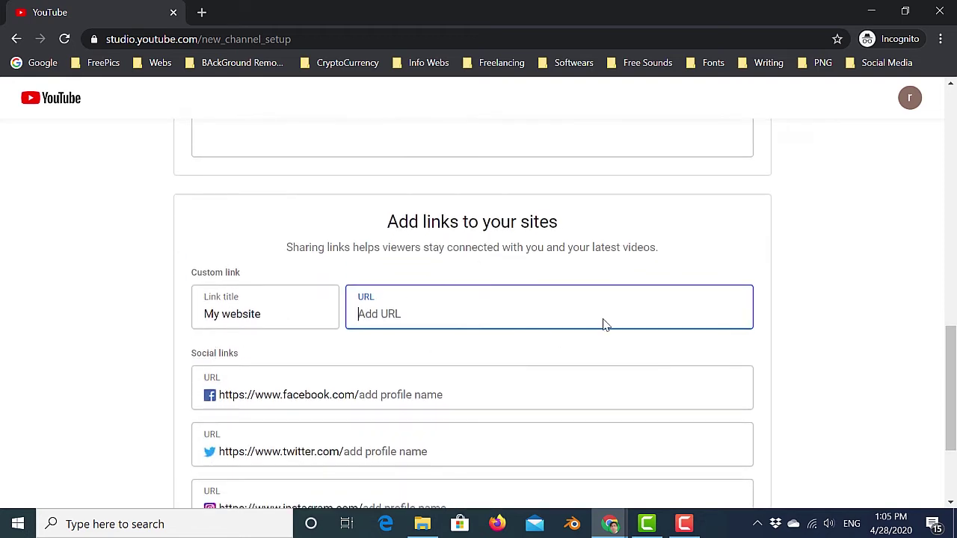
scroll(591, 318, "down", 2)
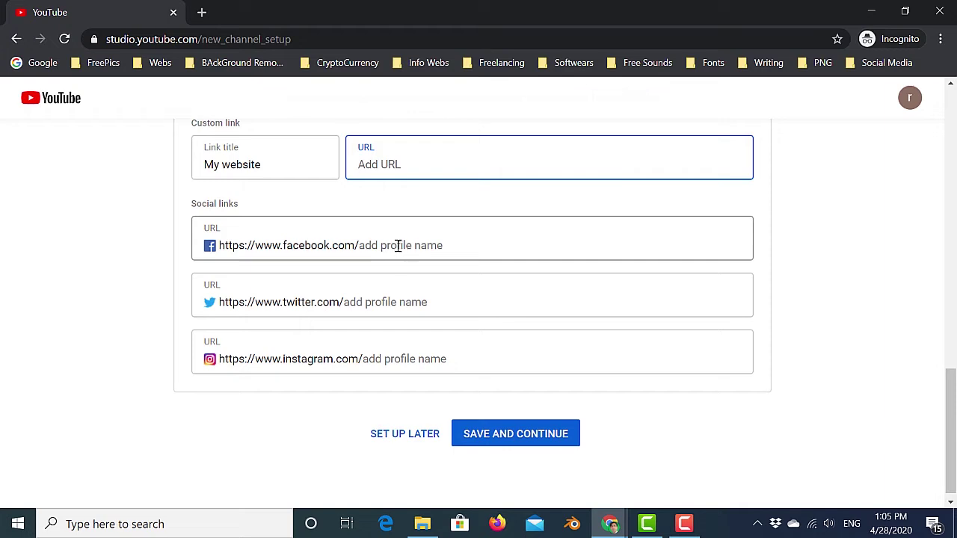
left_click(406, 246)
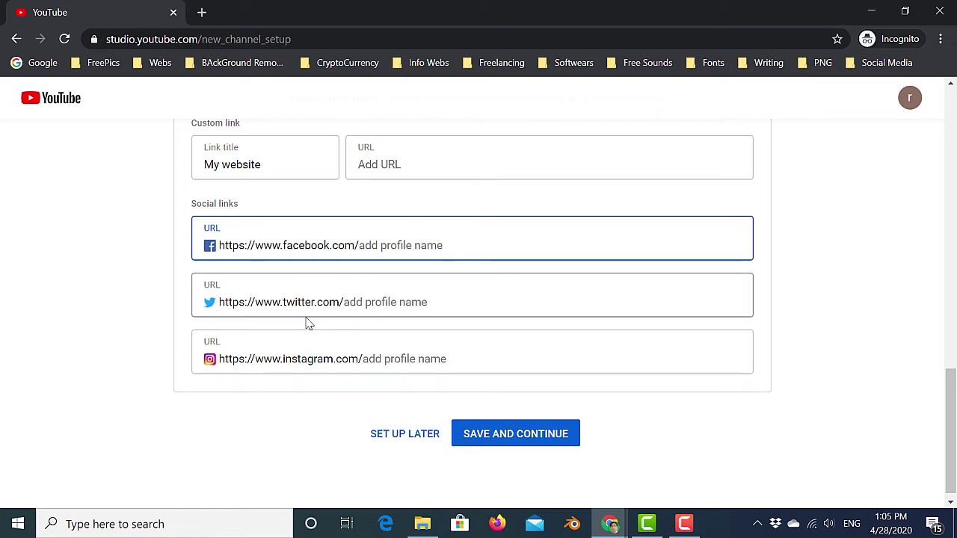
left_click(405, 303)
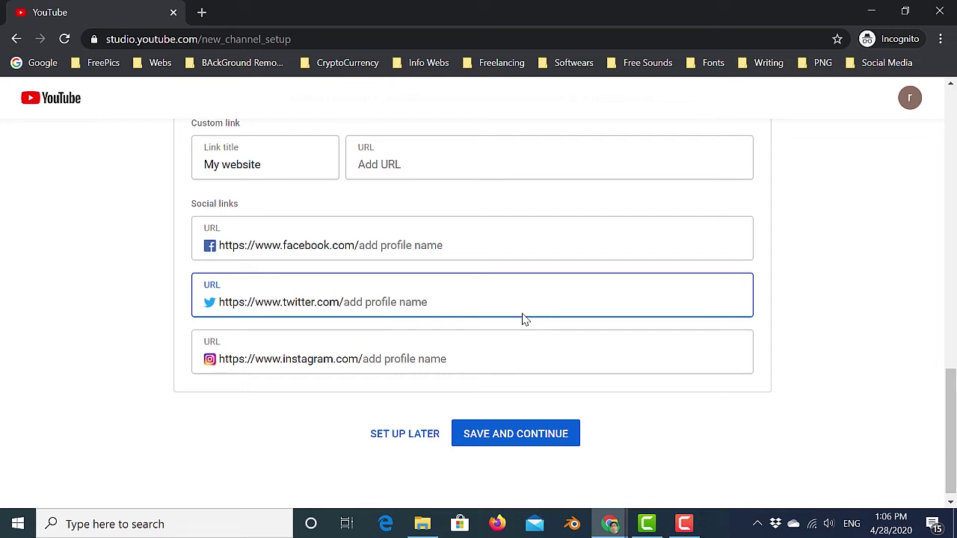
scroll(523, 321, "down", 1)
Save the channel setup, dismiss the channel tip, and go to the channel customization page.
left_click(510, 433)
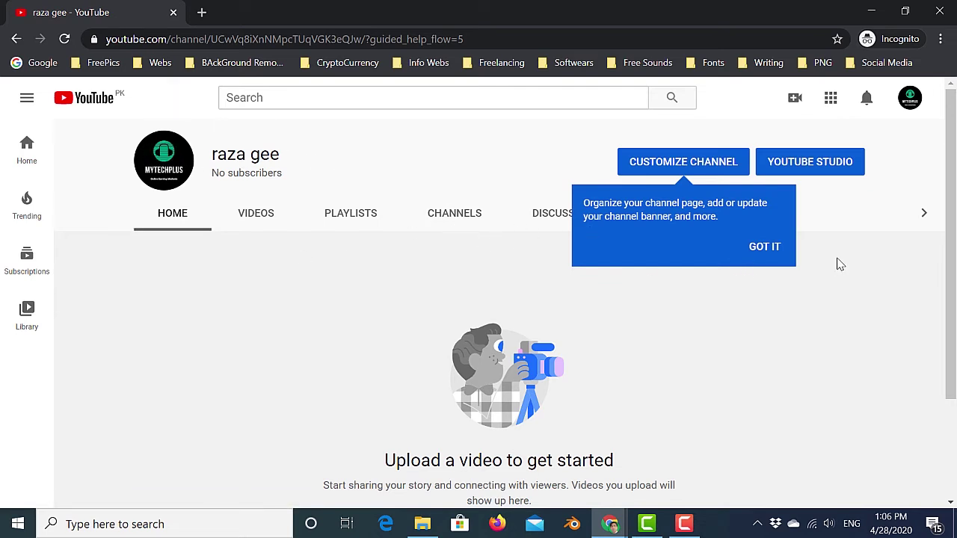
left_click(762, 247)
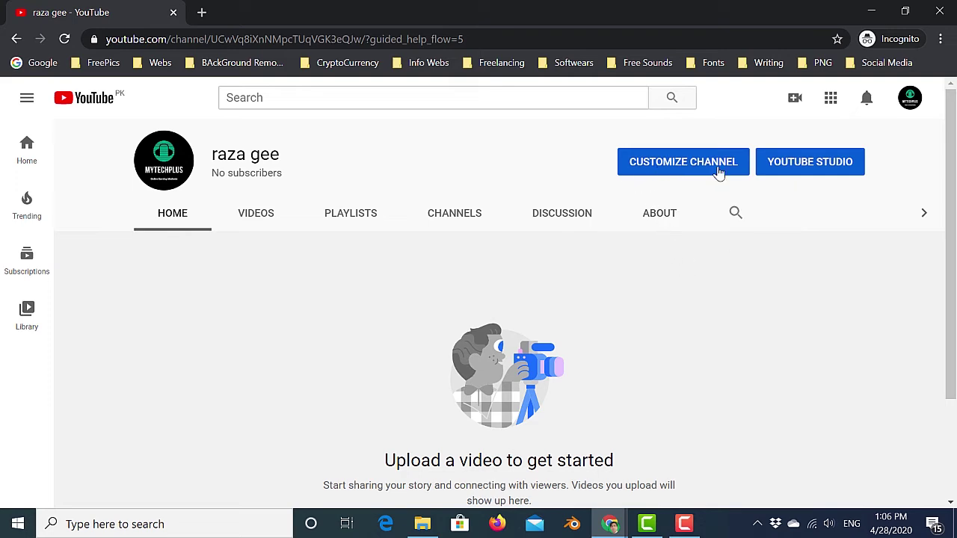
scroll(856, 305, "down", 1)
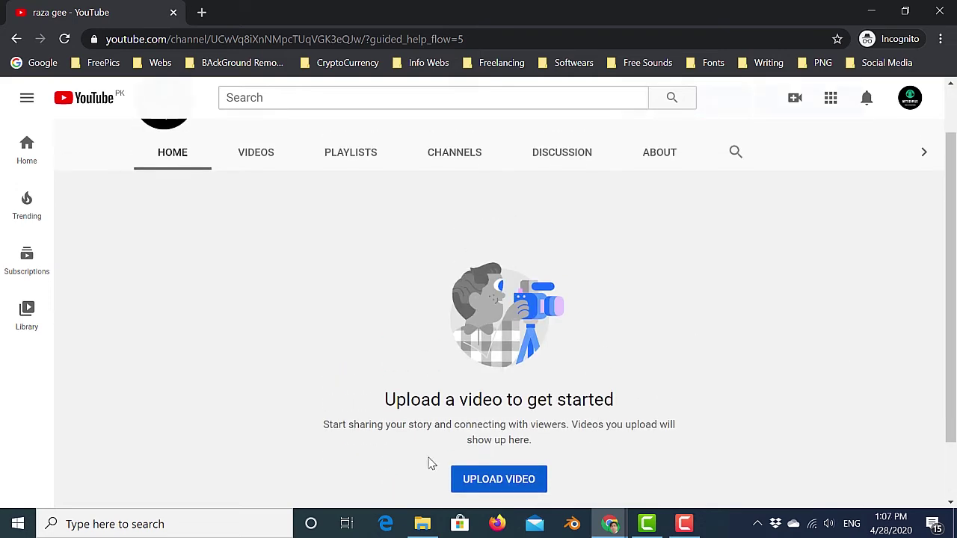
scroll(698, 319, "down", 1)
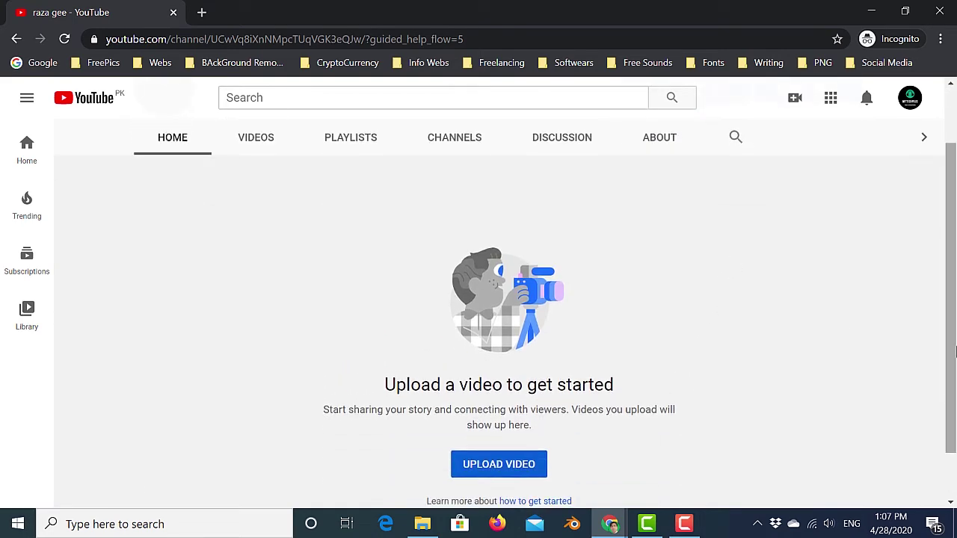
scroll(728, 273, "up", 2)
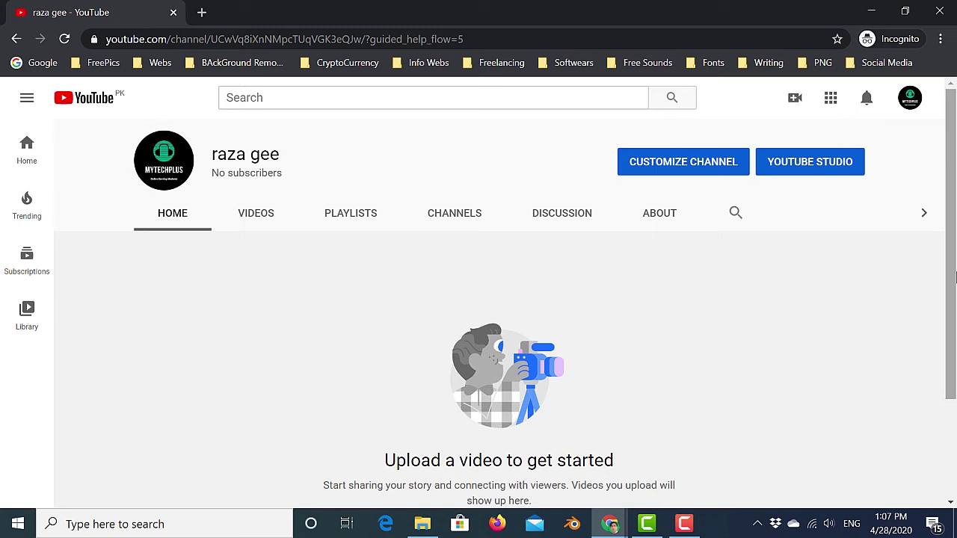
left_click(695, 172)
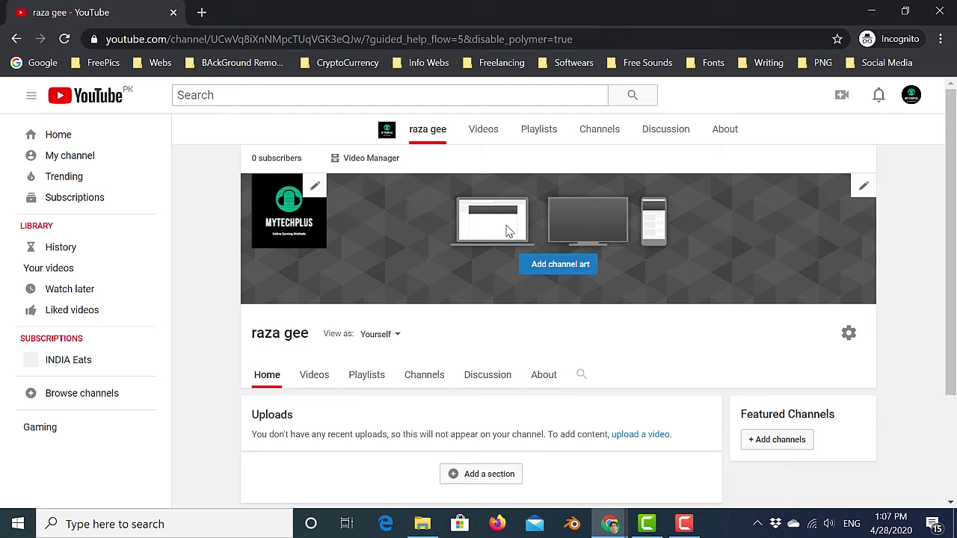
Start adding channel art to the channel's empty banner.
scroll(412, 248, "down", 1)
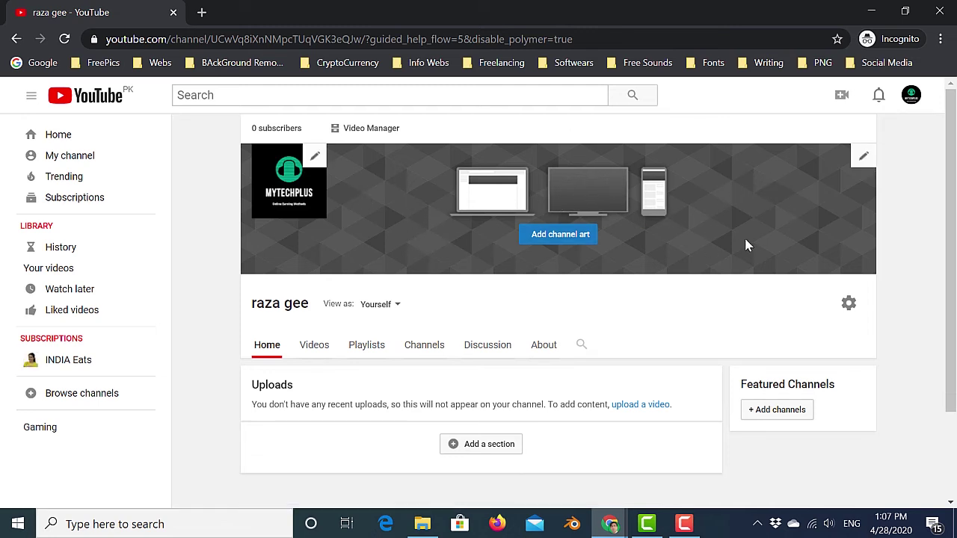
left_click(554, 237)
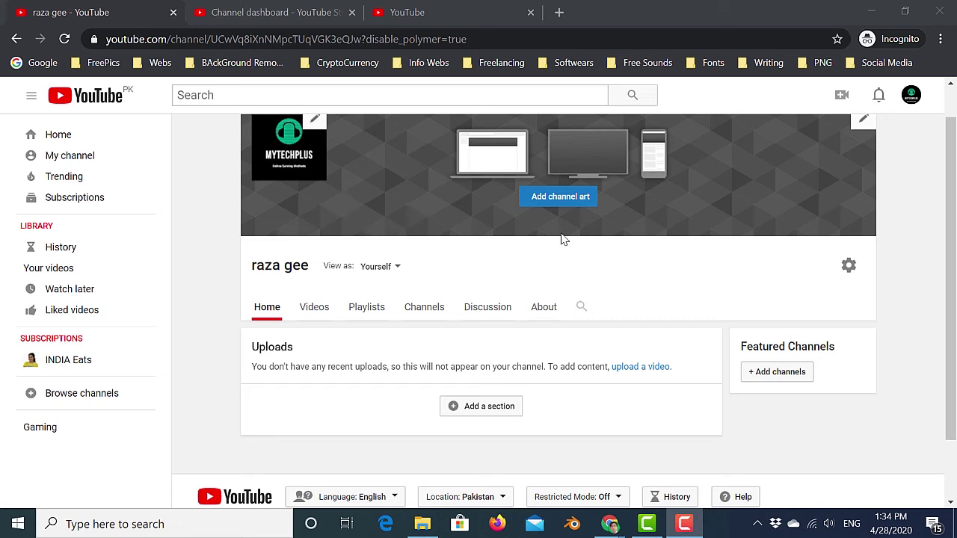
Go to the channel's YouTube Studio dashboard via Creator Studio in the account dropdown.
left_click(911, 98)
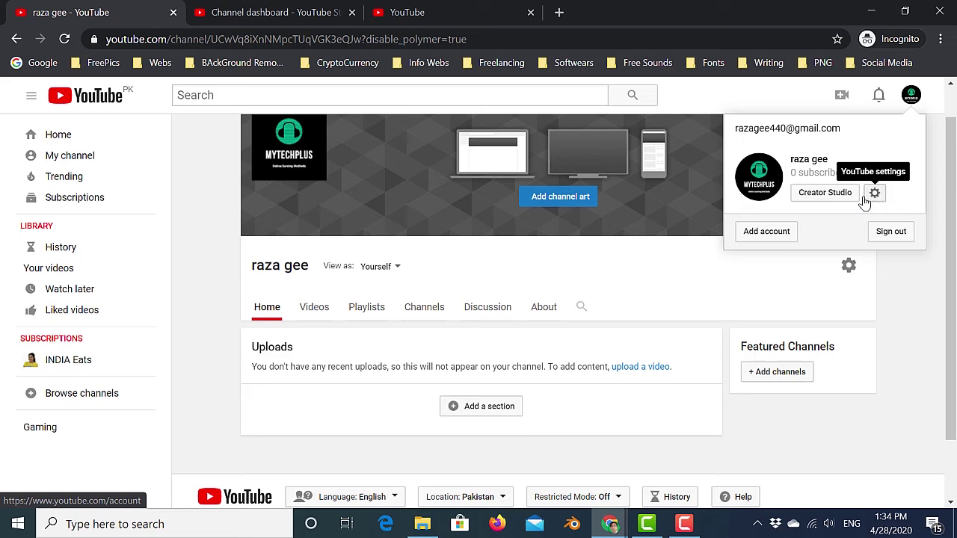
left_click(814, 202)
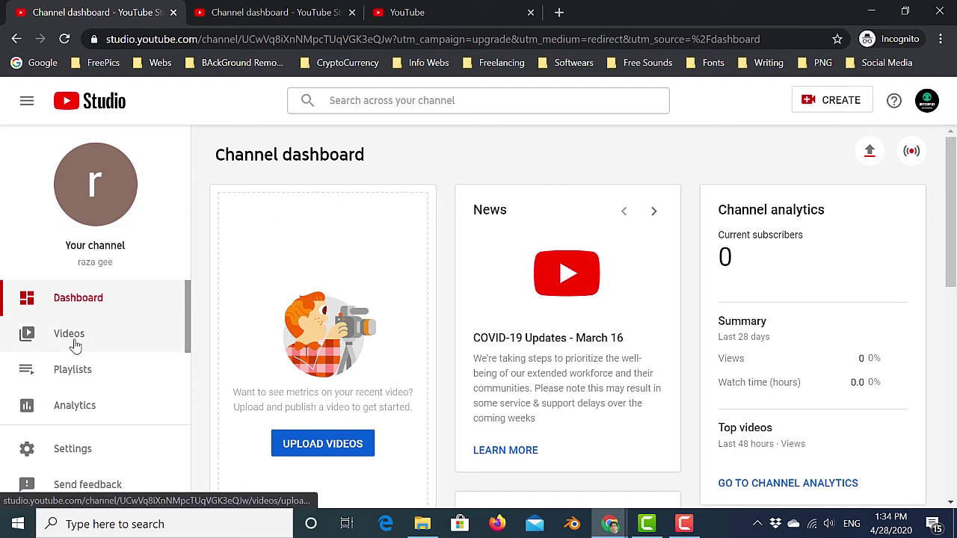
scroll(289, 349, "down", 1)
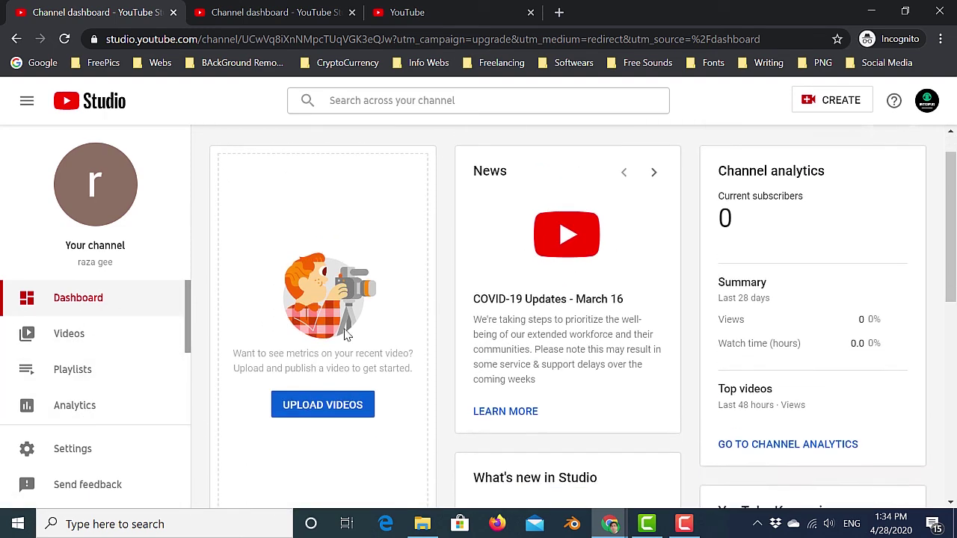
scroll(633, 261, "down", 5)
scroll(758, 250, "up", 3)
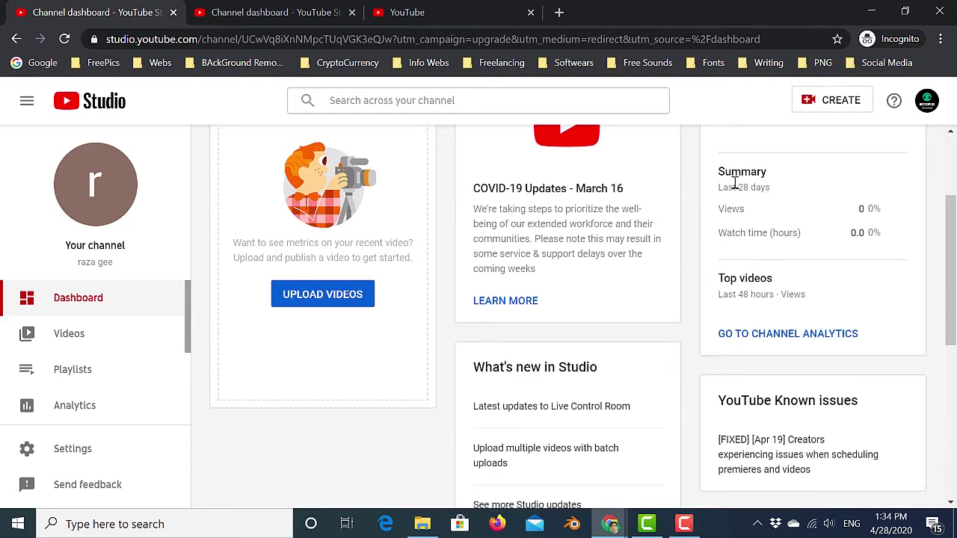
scroll(752, 227, "up", 2)
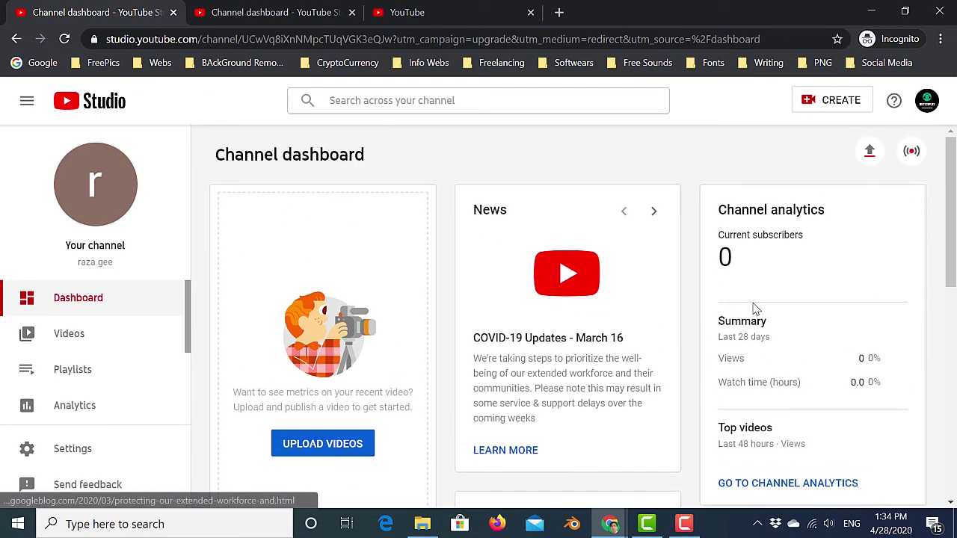
scroll(756, 307, "down", 1)
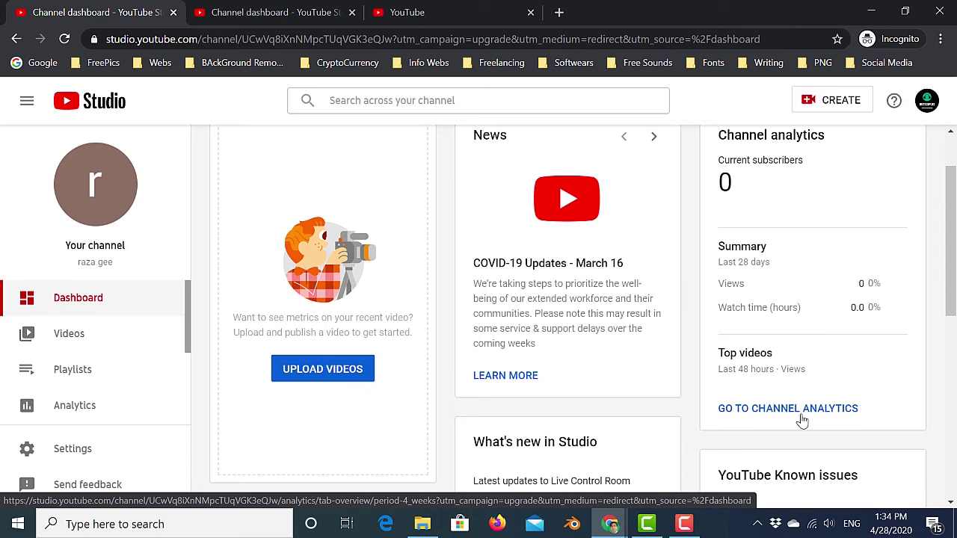
scroll(131, 326, "down", 2)
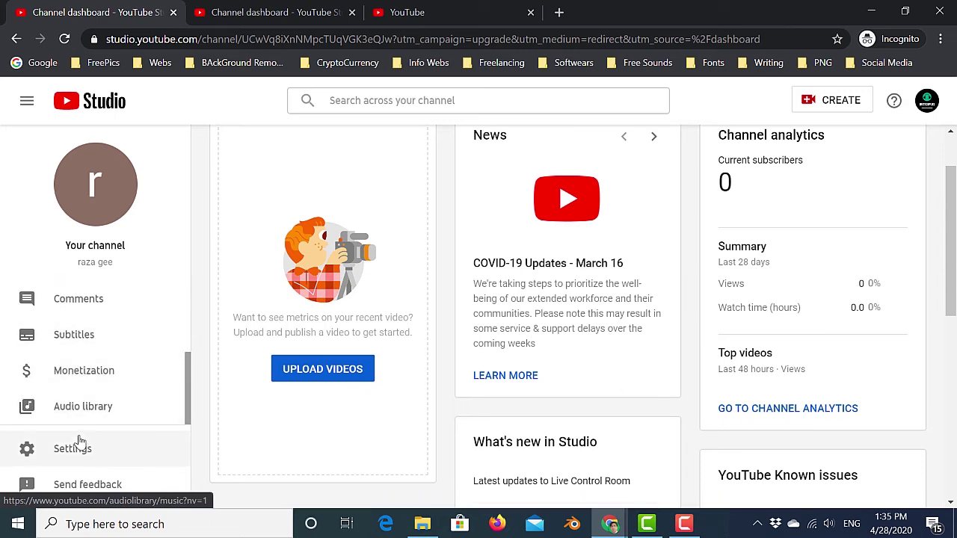
In Studio Settings, browse the currency list keeping USD — US Dollar, then show Channel basic info.
left_click(63, 456)
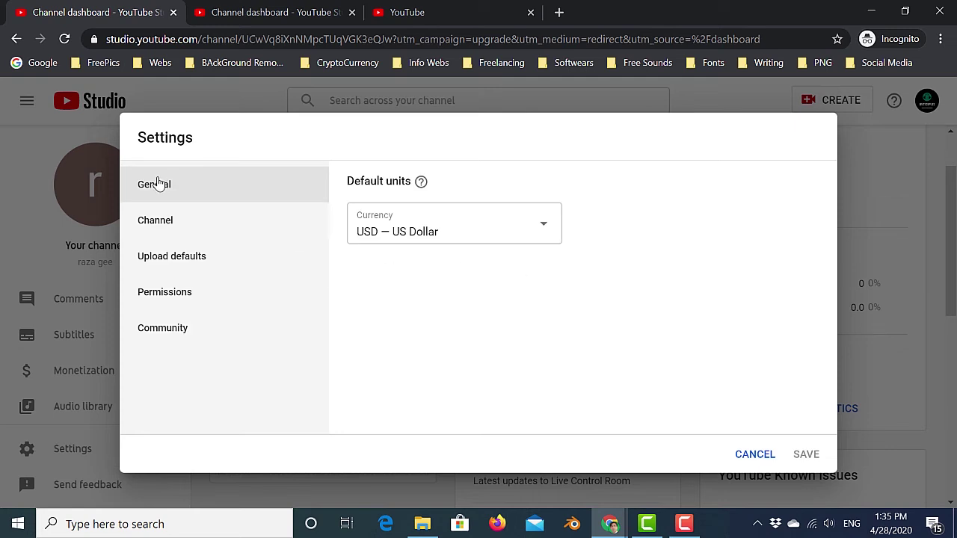
left_click(531, 233)
scroll(509, 288, "down", 1)
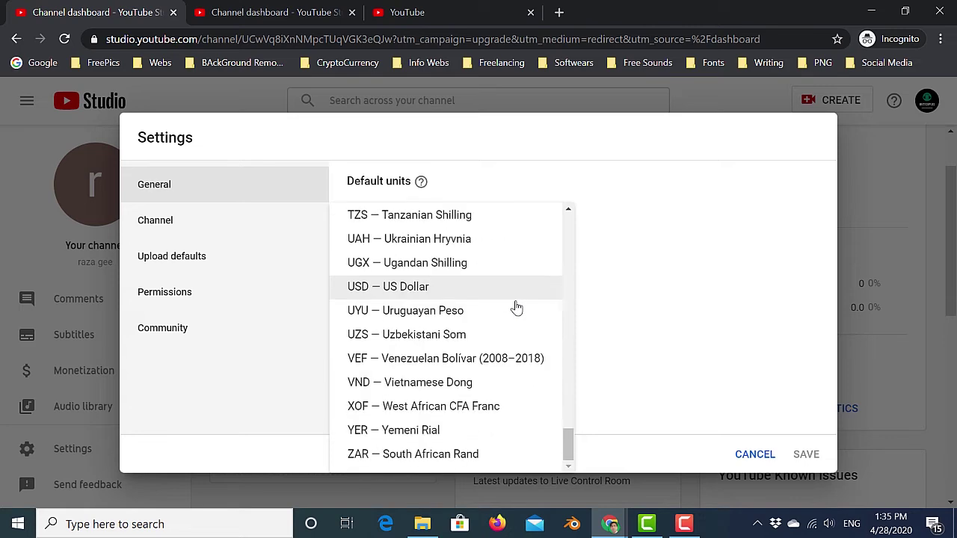
scroll(513, 309, "up", 1)
scroll(514, 312, "down", 1)
scroll(516, 316, "up", 15)
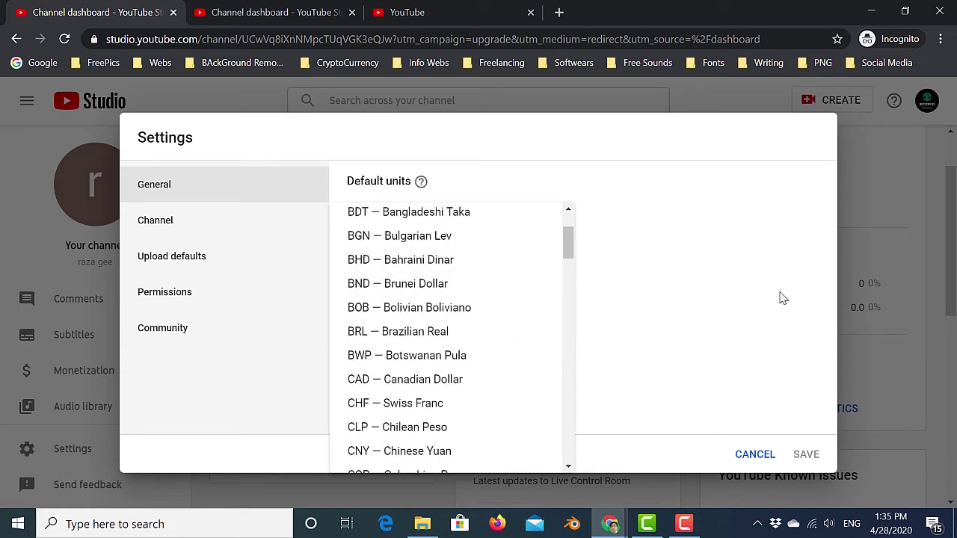
left_click(685, 294)
left_click(184, 226)
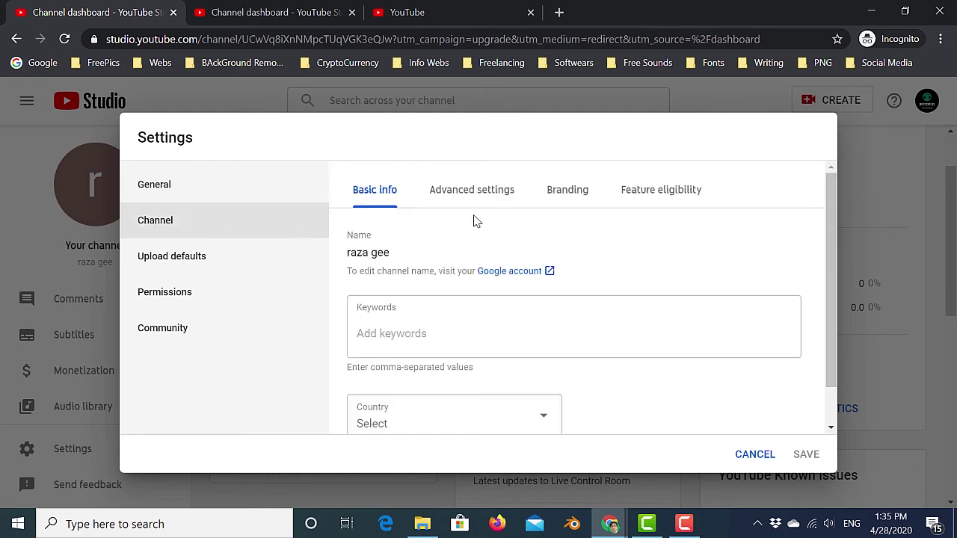
Review the Keywords, Advanced settings, Branding and Feature eligibility tabs, then open Status and Features.
left_click(406, 337)
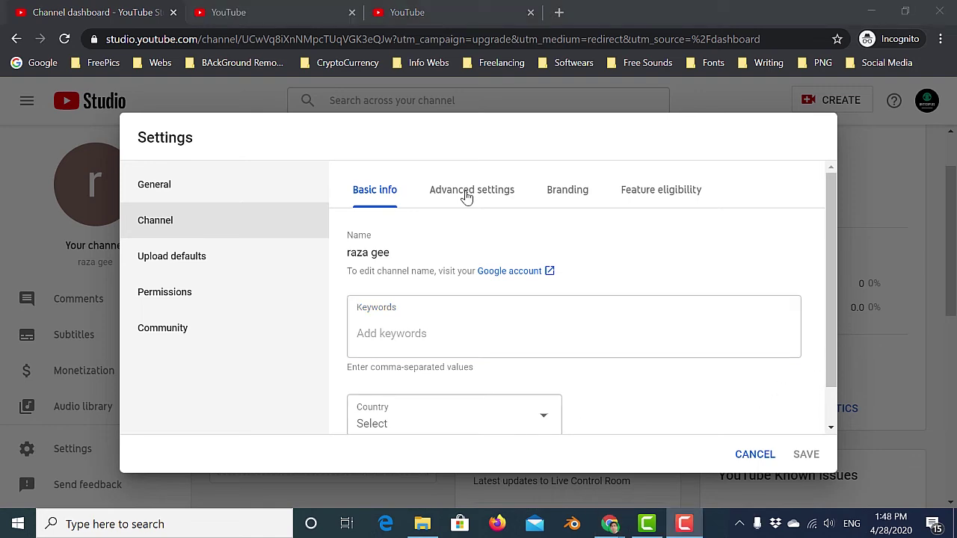
left_click(467, 196)
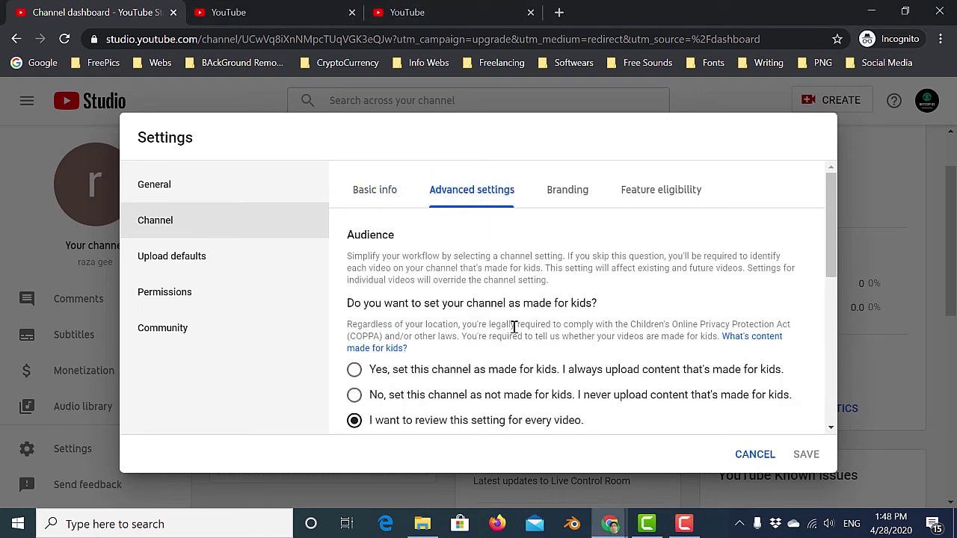
scroll(526, 335, "down", 8)
scroll(525, 336, "up", 6)
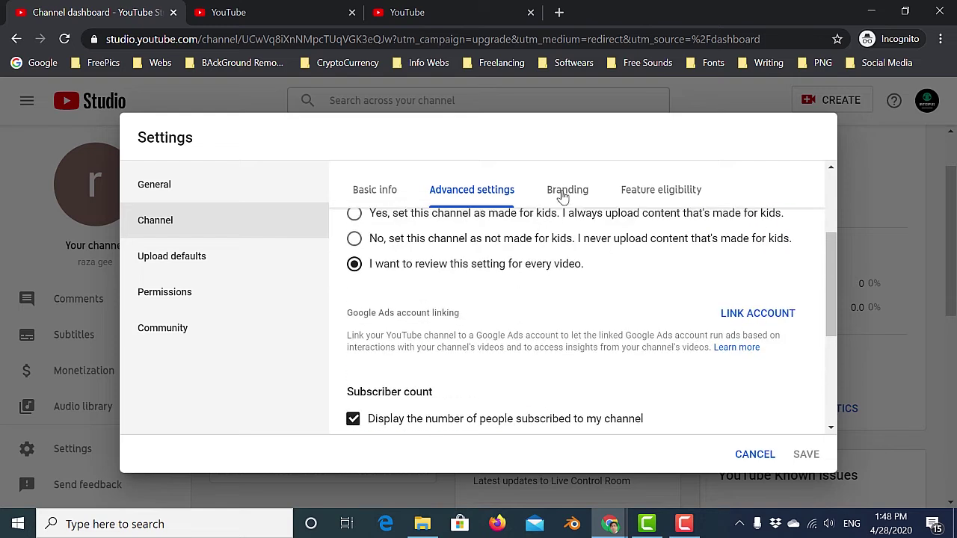
left_click(564, 196)
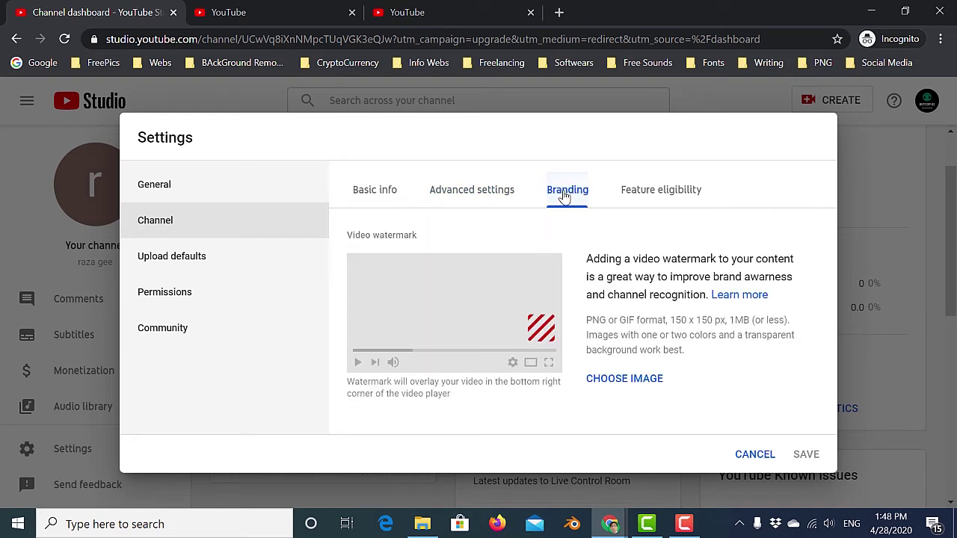
left_click(655, 197)
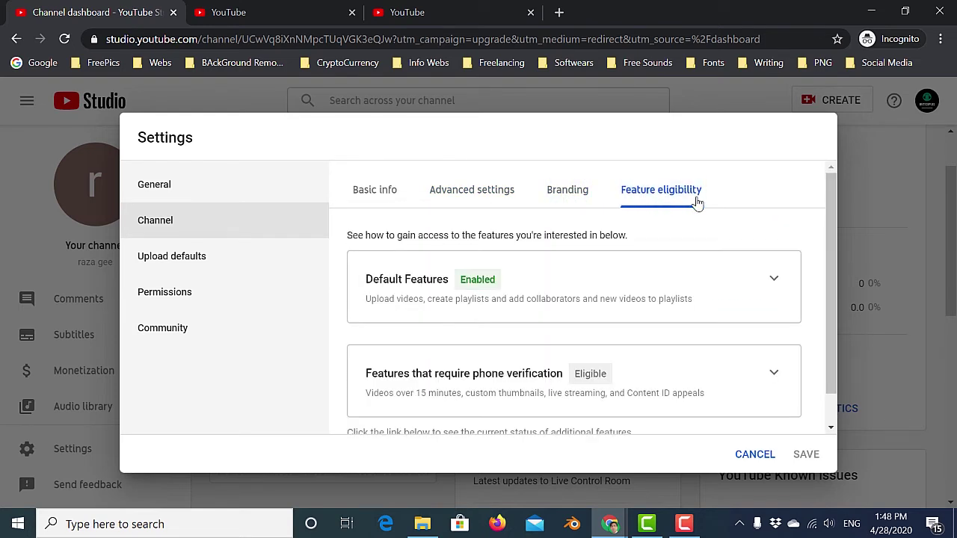
scroll(486, 276, "down", 1)
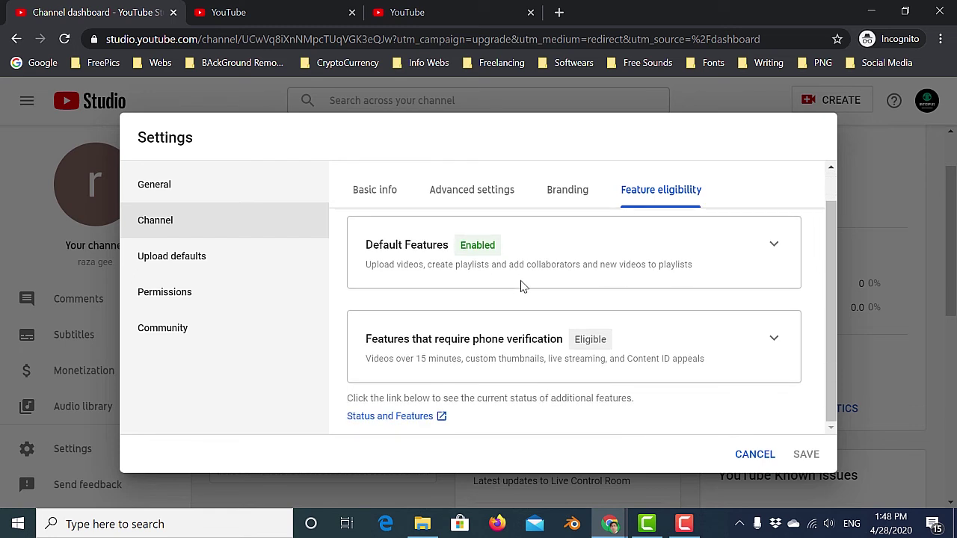
left_click(400, 419)
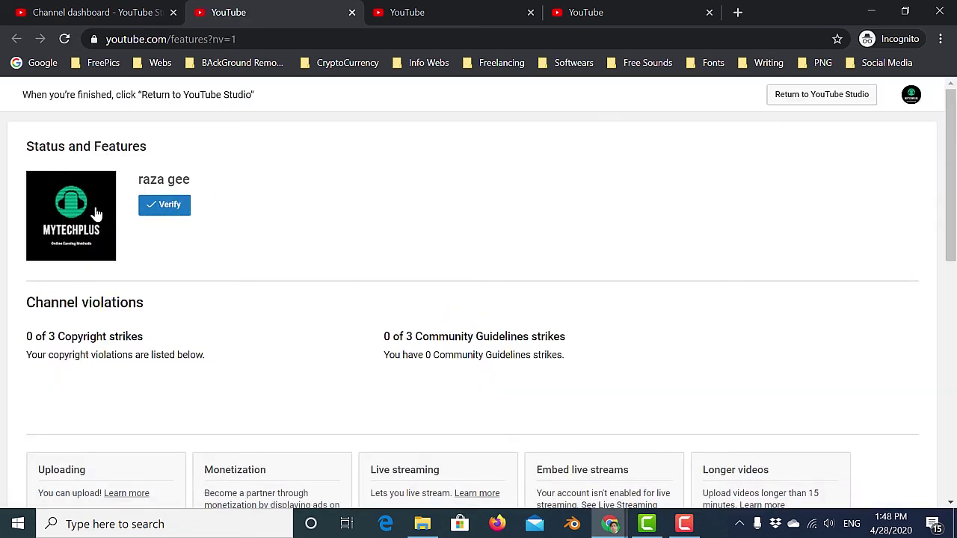
Start phone verification from the Status and Features page, reaching step 1 with Pakistan selected.
left_click(158, 212)
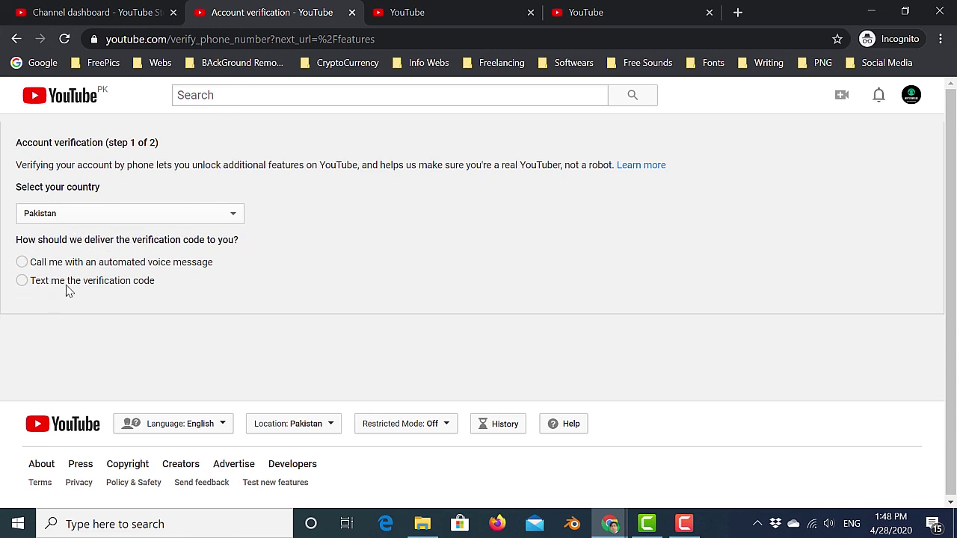
Choose text-message delivery for the code, then abandon the form and go back to Status and Features.
left_click(22, 283)
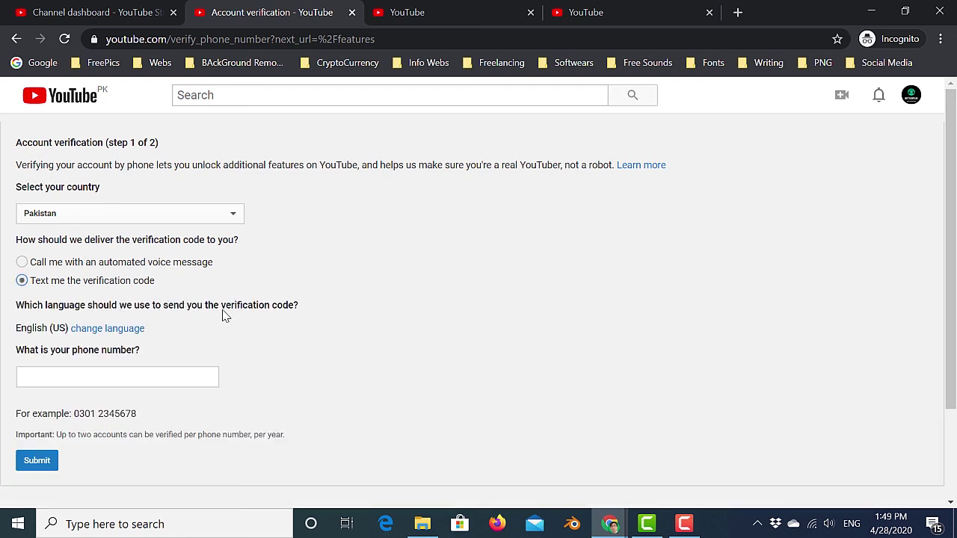
left_click(105, 329)
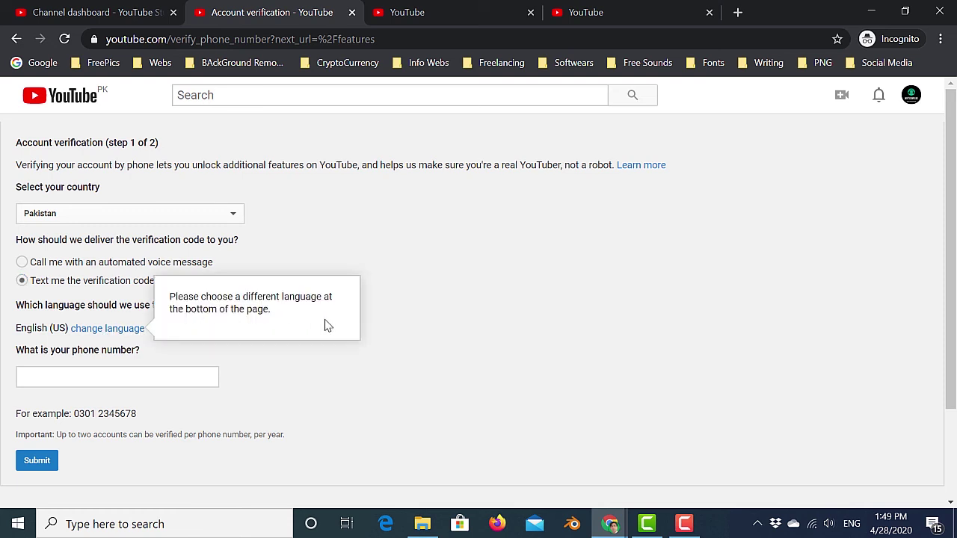
left_click(301, 410)
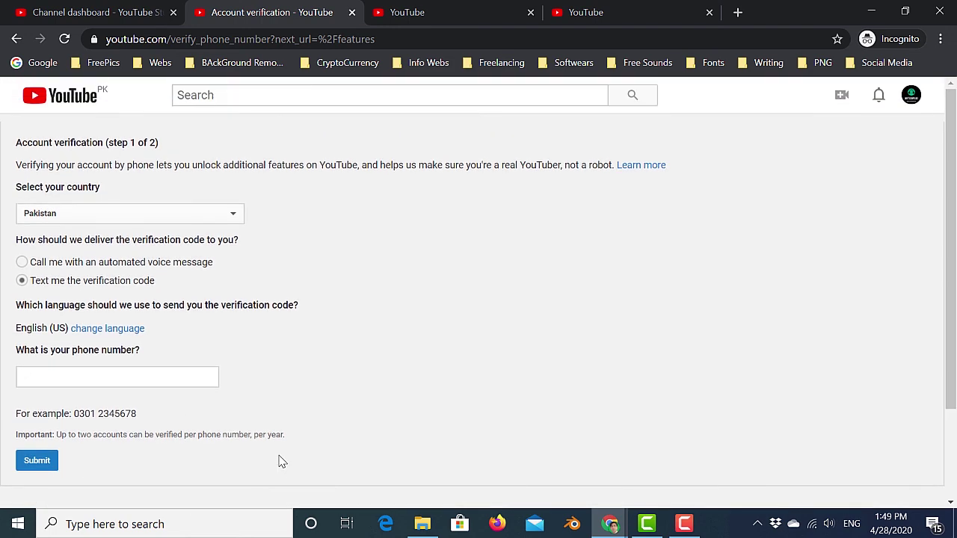
scroll(281, 462, "down", 2)
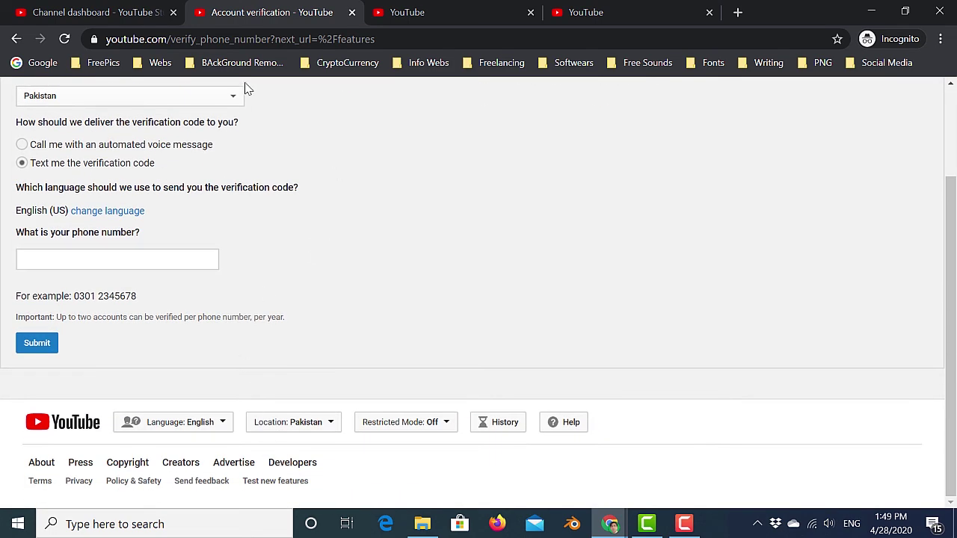
left_click(16, 38)
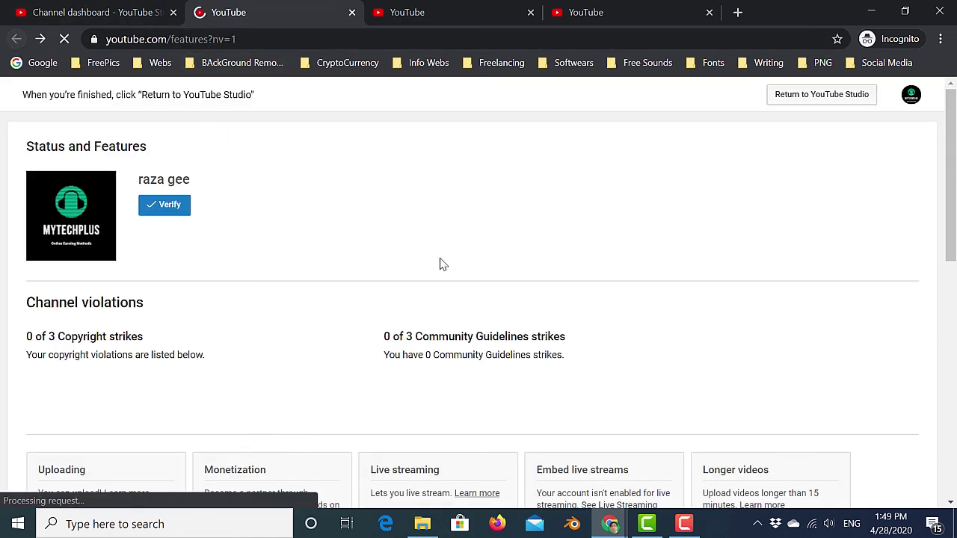
Review the channel's feature status cards on the Status and Features page.
scroll(465, 292, "down", 2)
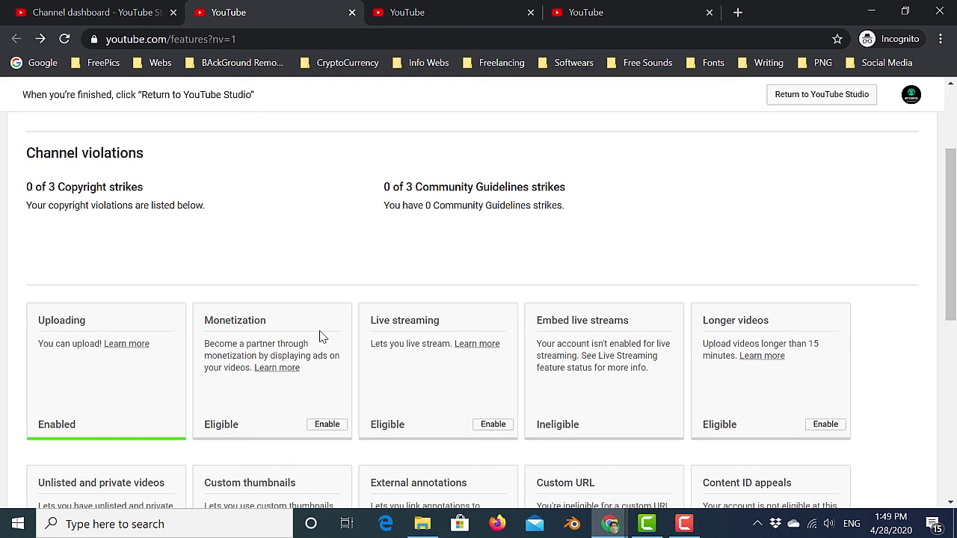
scroll(320, 341, "down", 1)
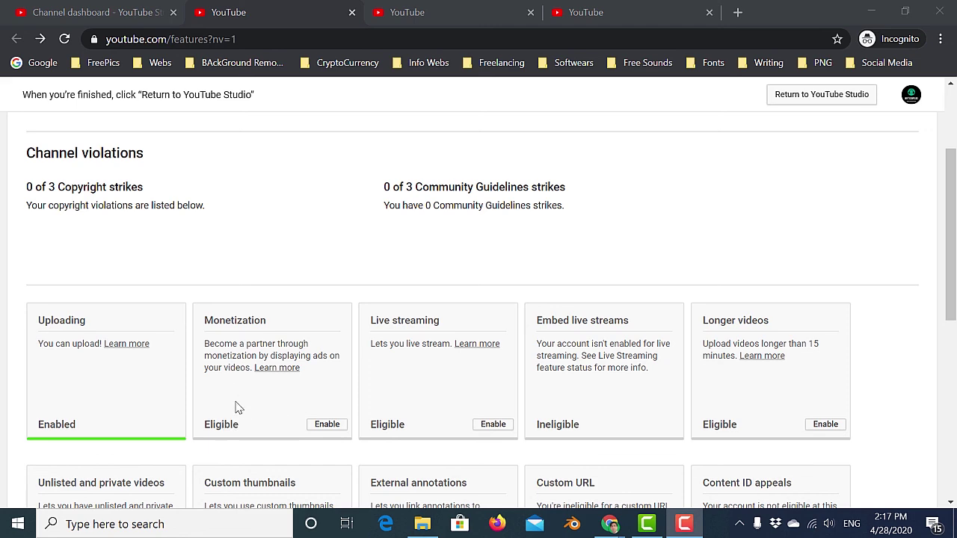
scroll(237, 407, "down", 2)
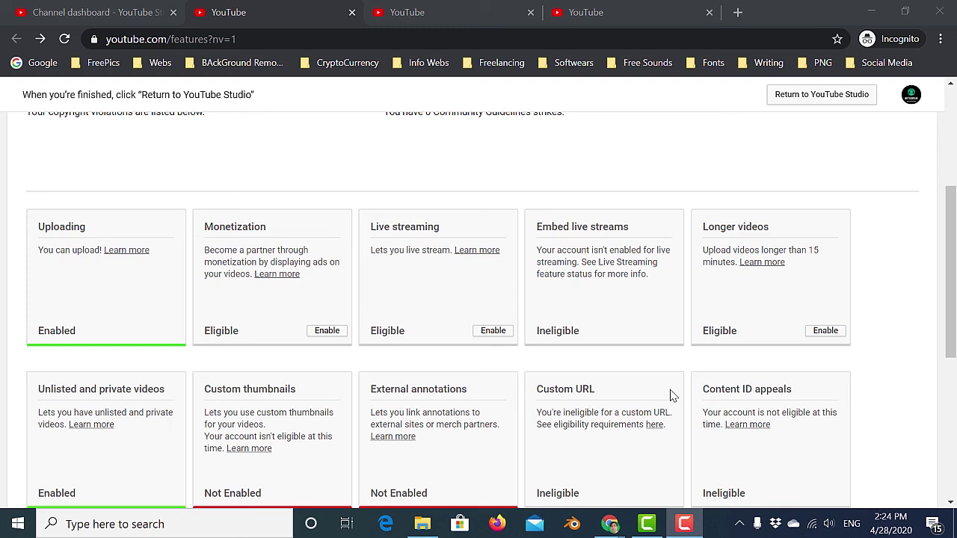
scroll(677, 395, "down", 2)
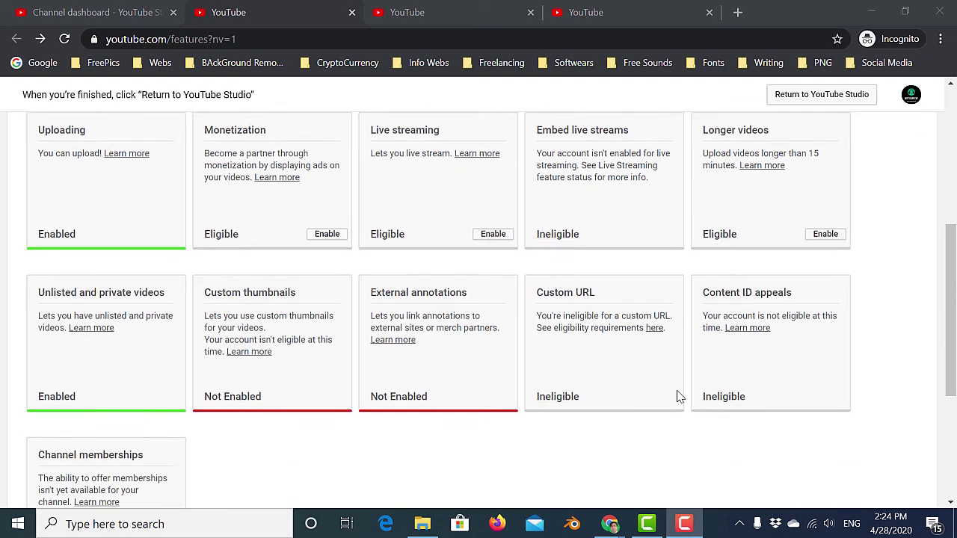
scroll(677, 396, "down", 2)
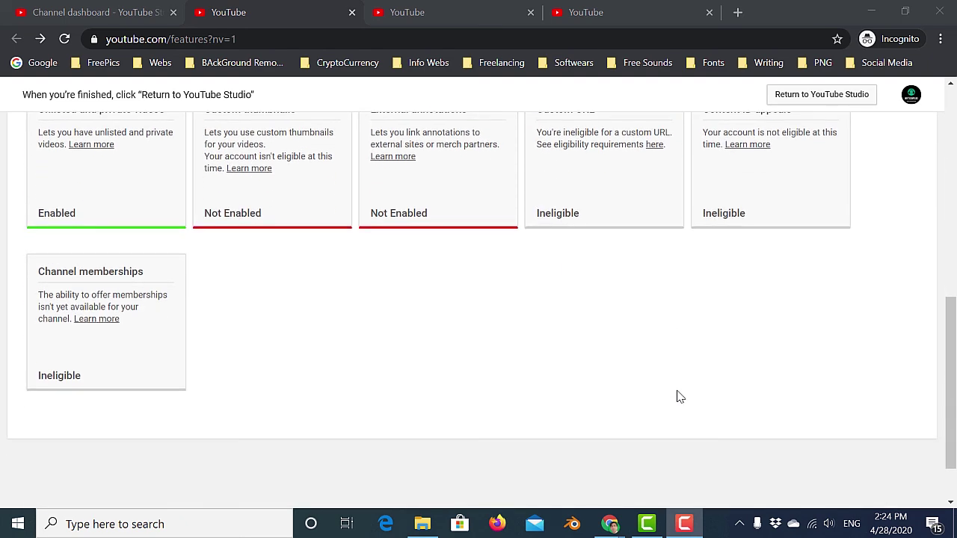
scroll(669, 381, "up", 4)
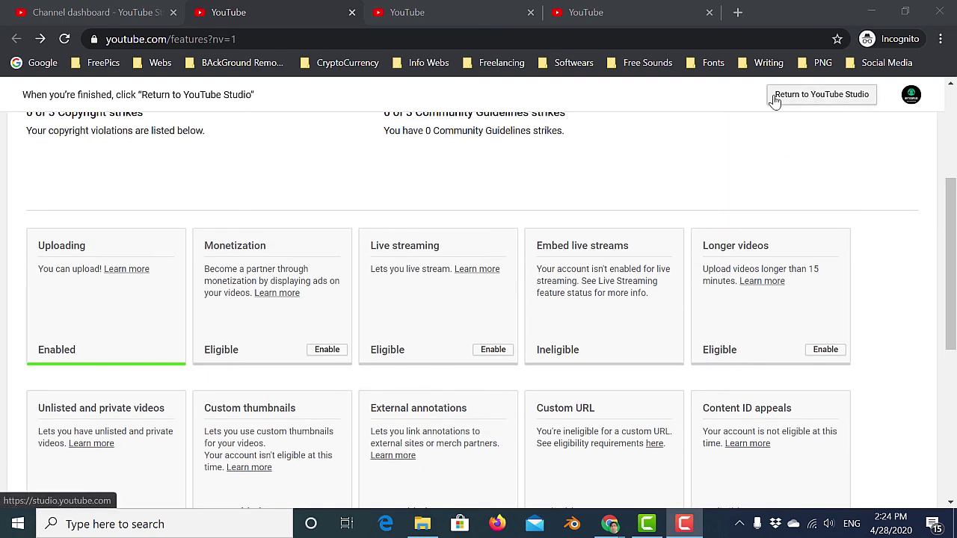
Return to the YouTube Studio channel dashboard, still at 0 subscribers, and look through it.
left_click(825, 95)
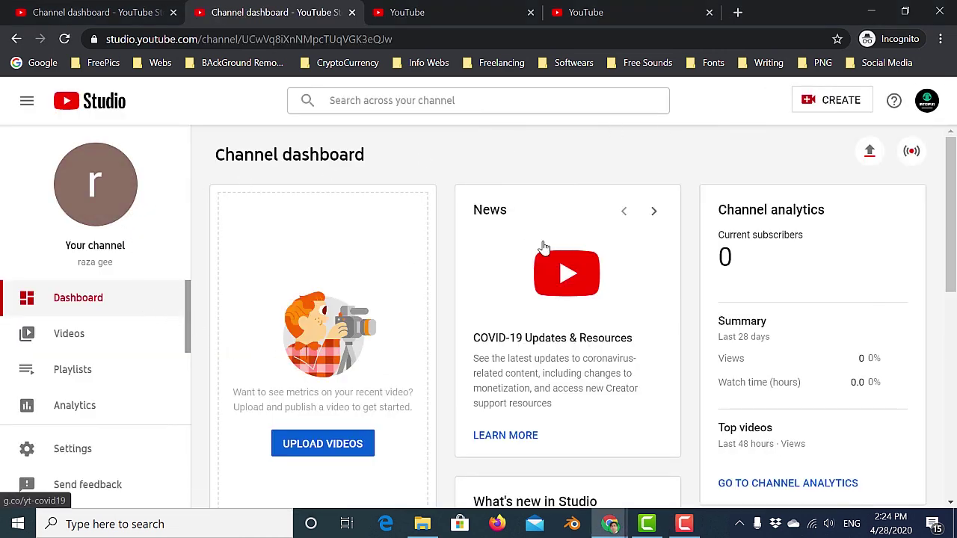
scroll(465, 283, "down", 1)
scroll(466, 282, "down", 4)
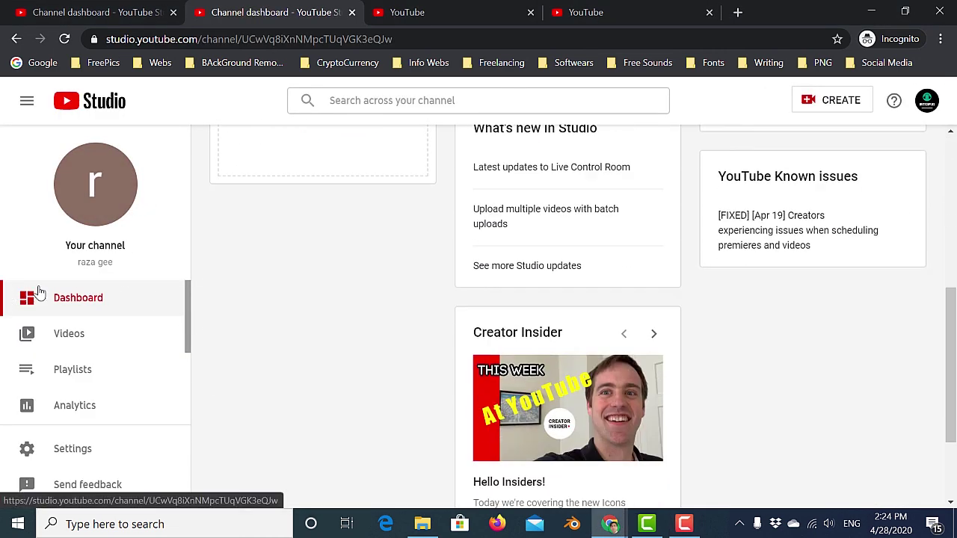